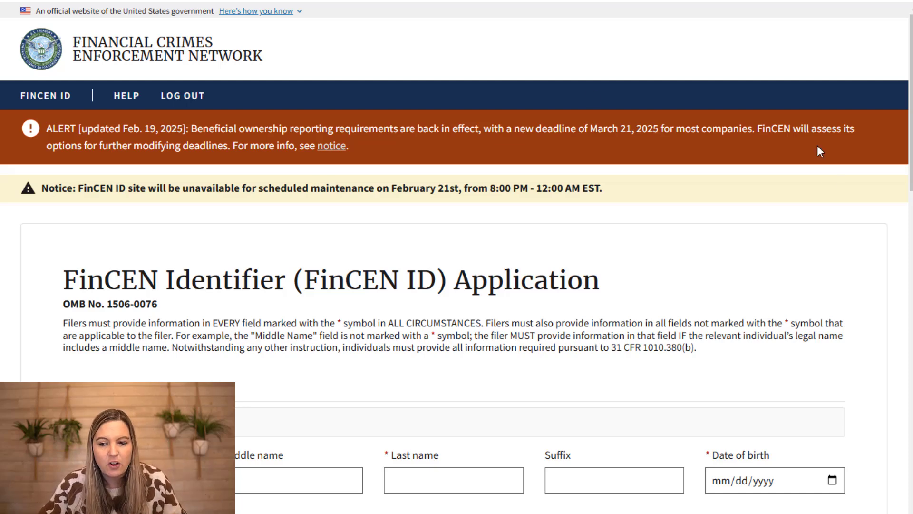
# Step: Look through the FinCEN ID application's name, address and identification sections, and choose State-issued driver's license as the identifying document type
pyautogui.scroll(-5, 303, 300)
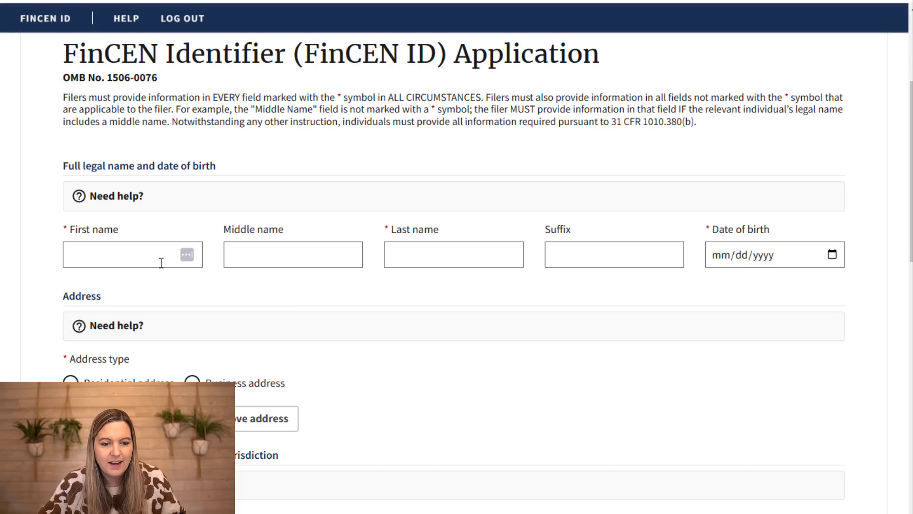
pyautogui.scroll(-2, 538, 257)
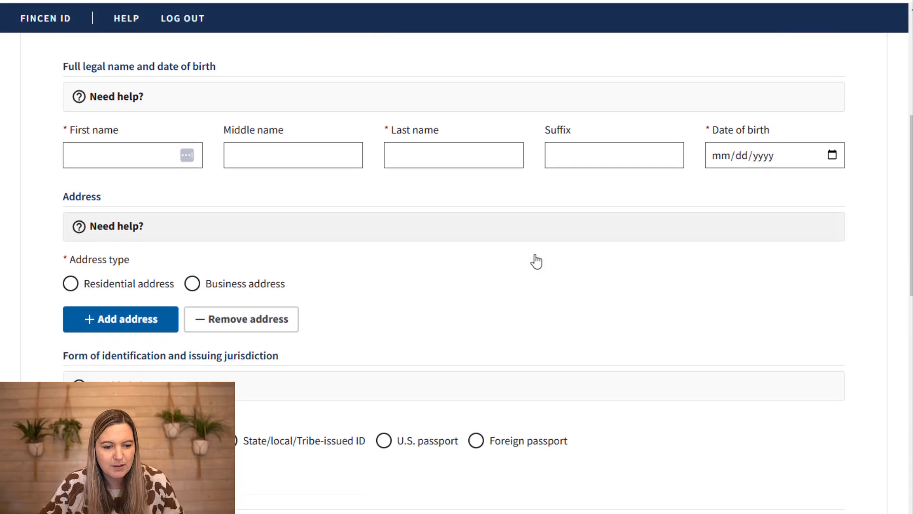
pyautogui.scroll(-2, 454, 272)
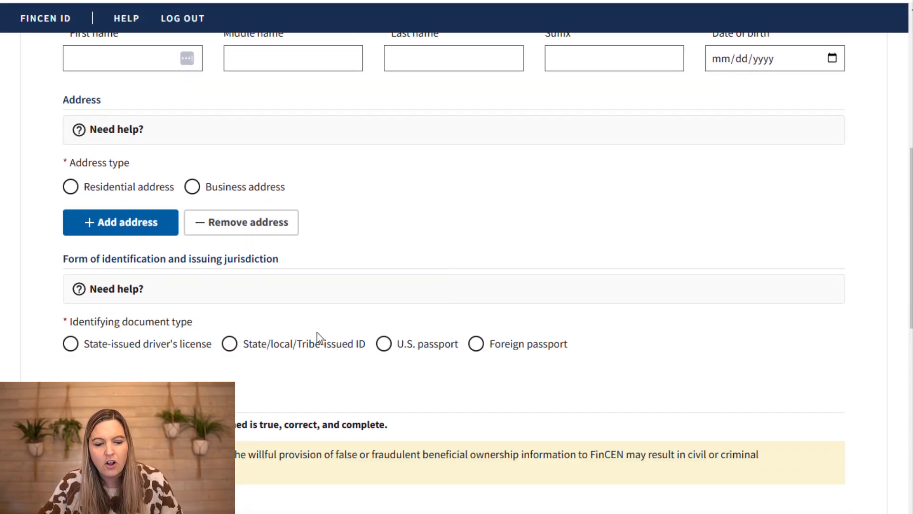
pyautogui.click(102, 351)
pyautogui.scroll(-3, 254, 360)
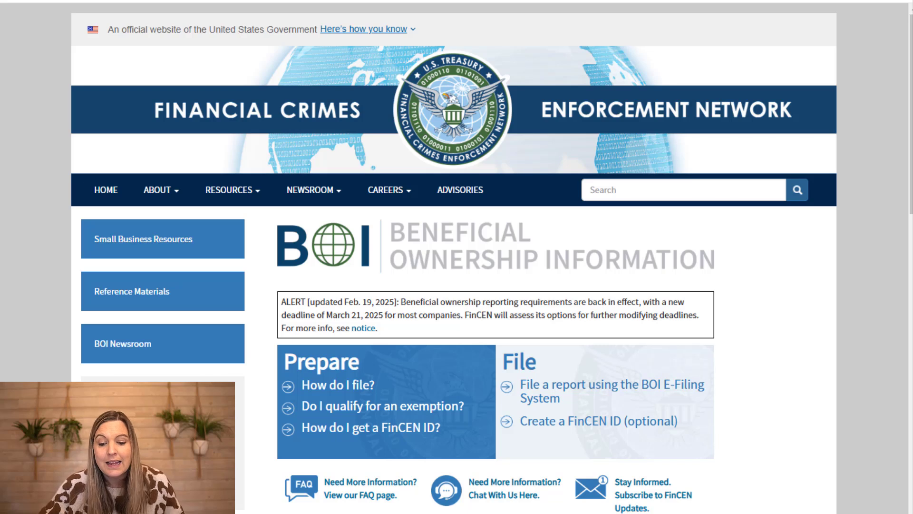
# Step: Open the BOI E-Filing System from the Beneficial Ownership Information page and get started with BOI reporting
pyautogui.click(530, 404)
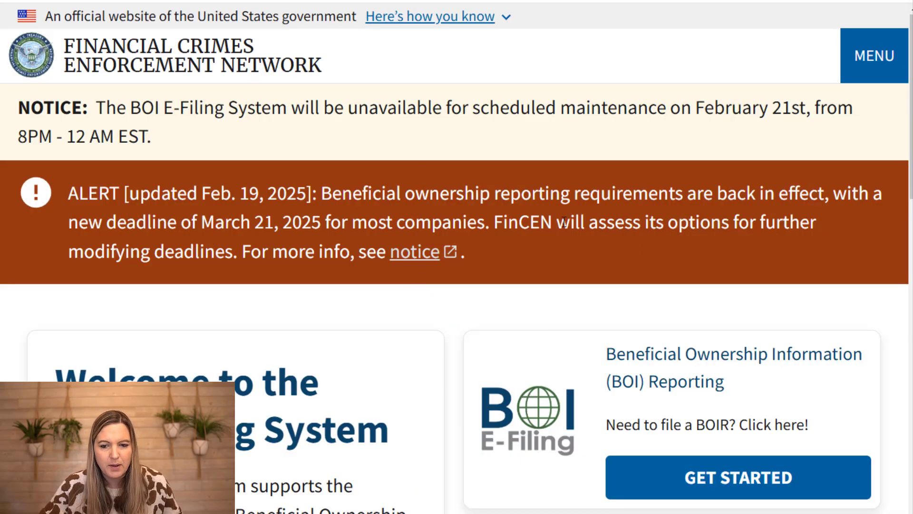
pyautogui.click(750, 482)
# Step: Compare the BOIR filing methods, start an online report for preparation and submission, and agree to the government system warning
pyautogui.scroll(-3, 436, 362)
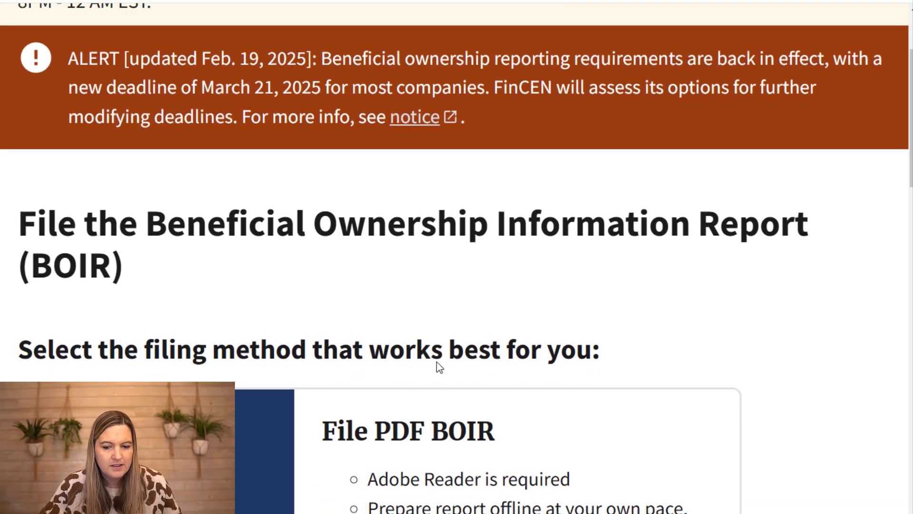
pyautogui.scroll(-4, 436, 361)
pyautogui.scroll(-1, 587, 164)
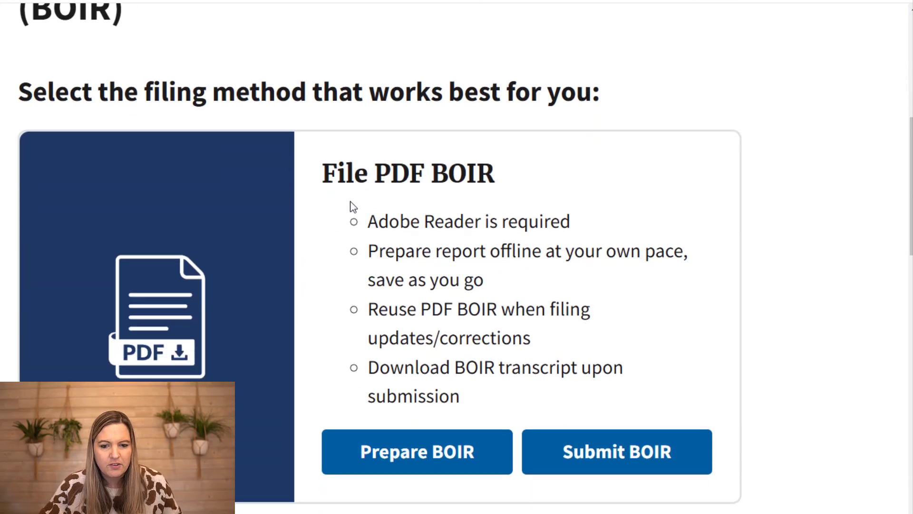
pyautogui.scroll(-8, 560, 214)
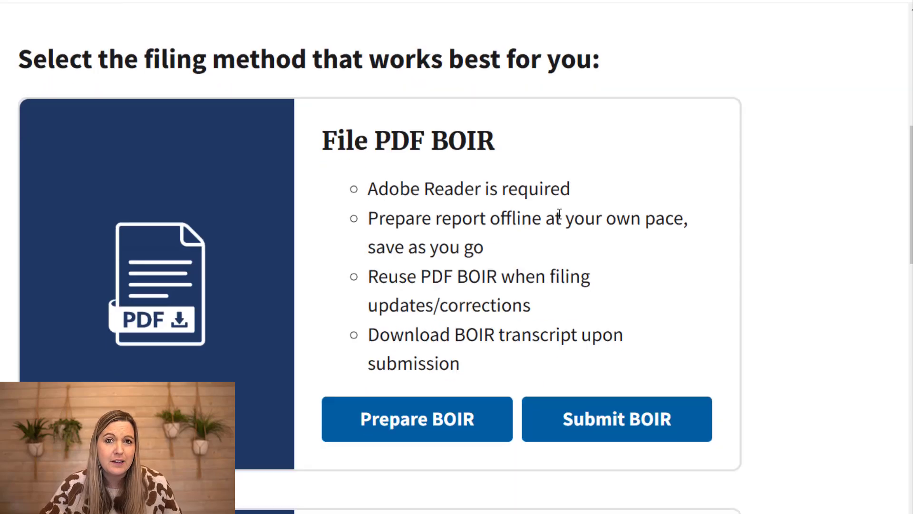
pyautogui.scroll(-5, 396, 261)
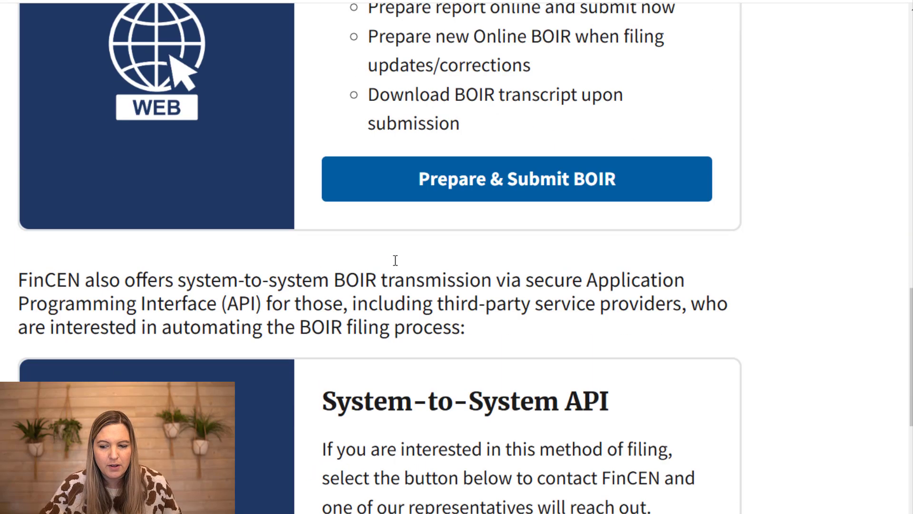
pyautogui.scroll(-4, 396, 260)
pyautogui.scroll(8, 396, 260)
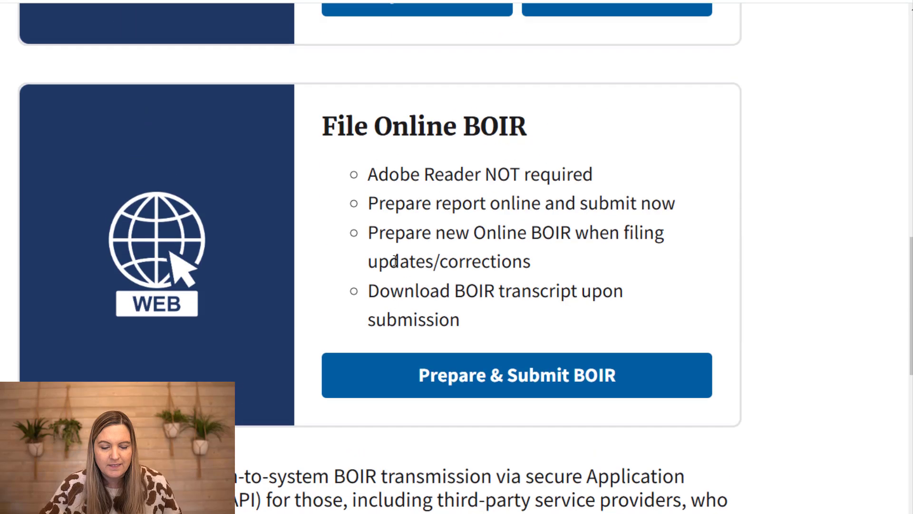
pyautogui.click(536, 392)
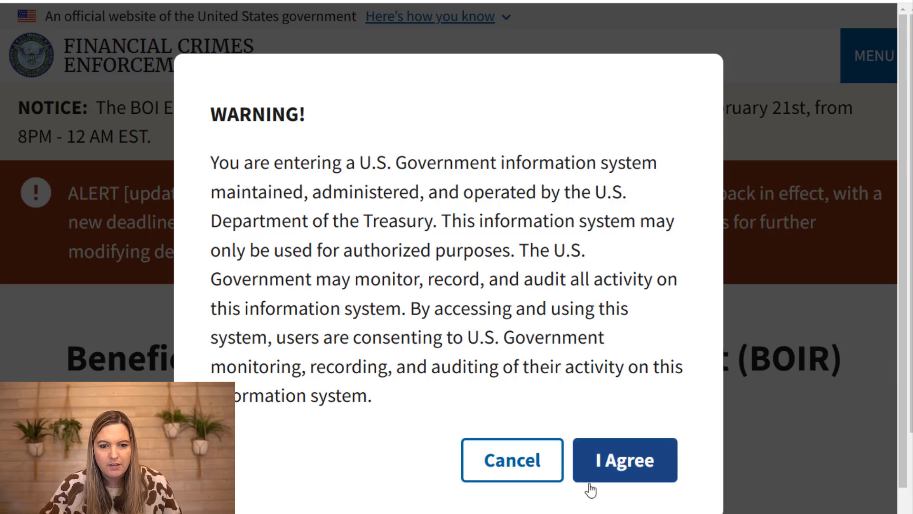
pyautogui.click(617, 474)
# Step: Set the type of filing to Initial report in the Filing Information section
pyautogui.scroll(-5, 461, 351)
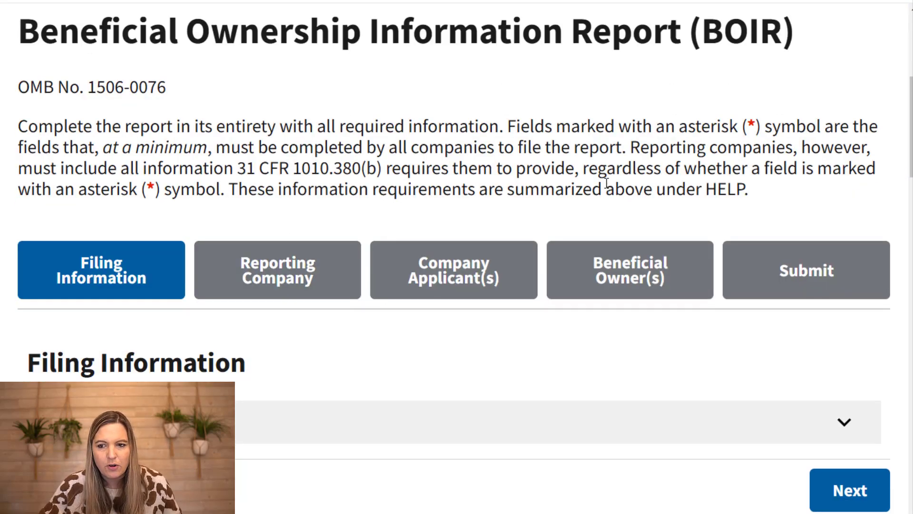
pyautogui.scroll(-3, 607, 183)
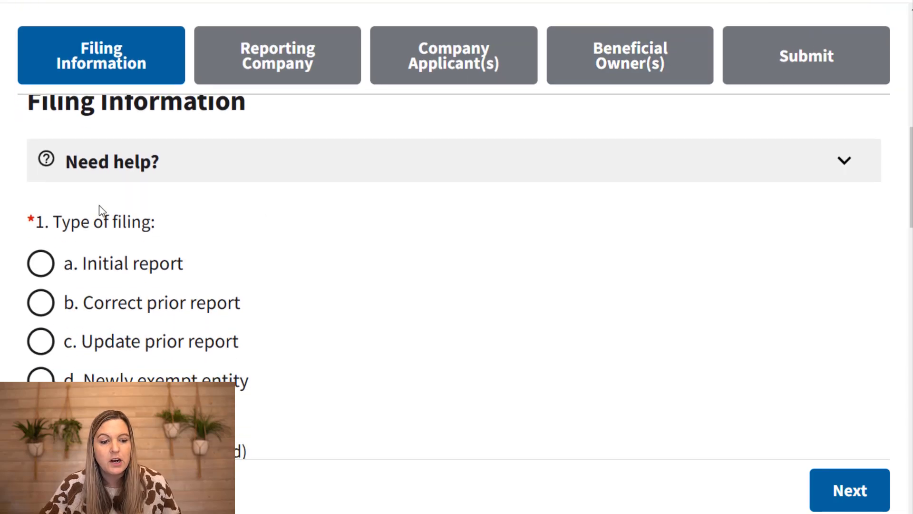
pyautogui.click(105, 267)
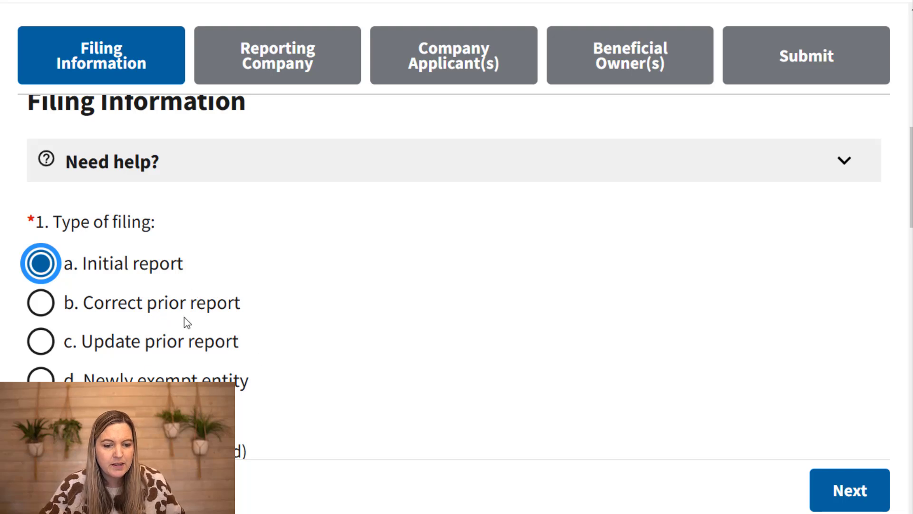
# Step: Review the preparation date and the Privacy Act and Paperwork Reduction Act notice, and continue to the Reporting Company section
pyautogui.scroll(-1, 296, 339)
pyautogui.scroll(-2, 296, 339)
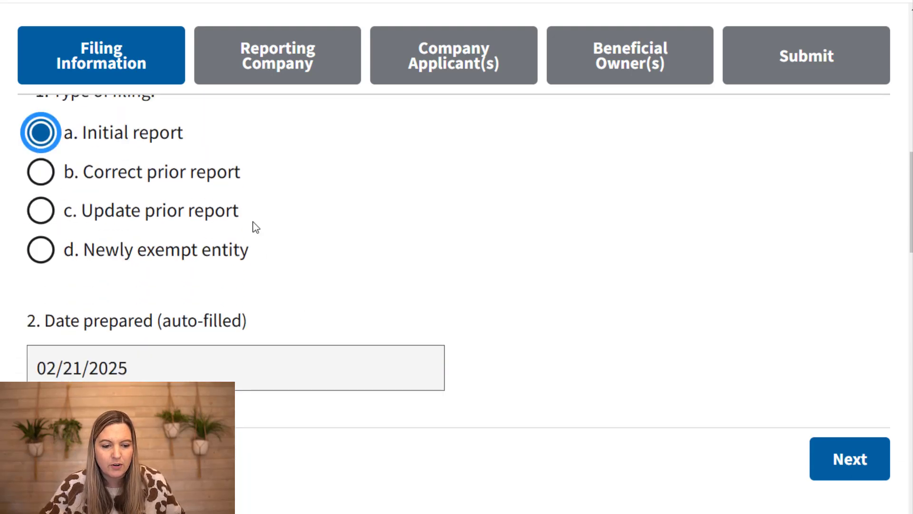
pyautogui.scroll(-1, 253, 223)
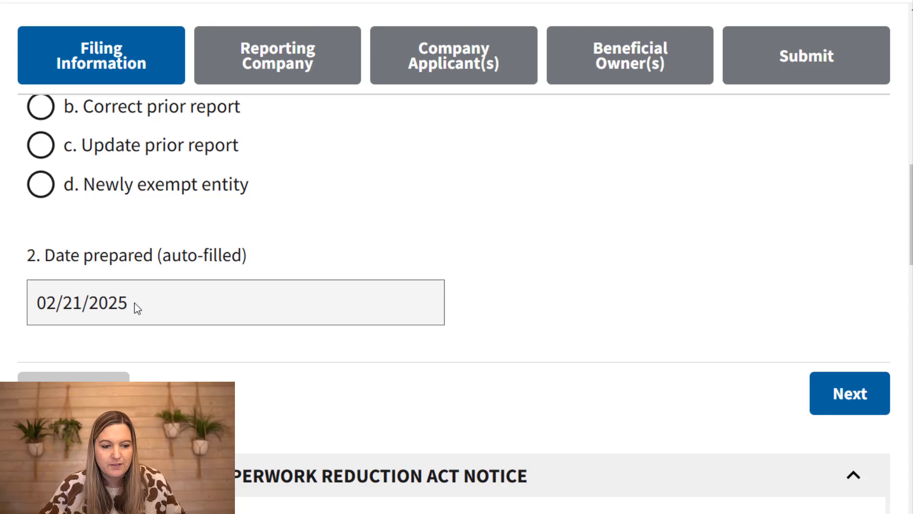
pyautogui.scroll(-3, 459, 304)
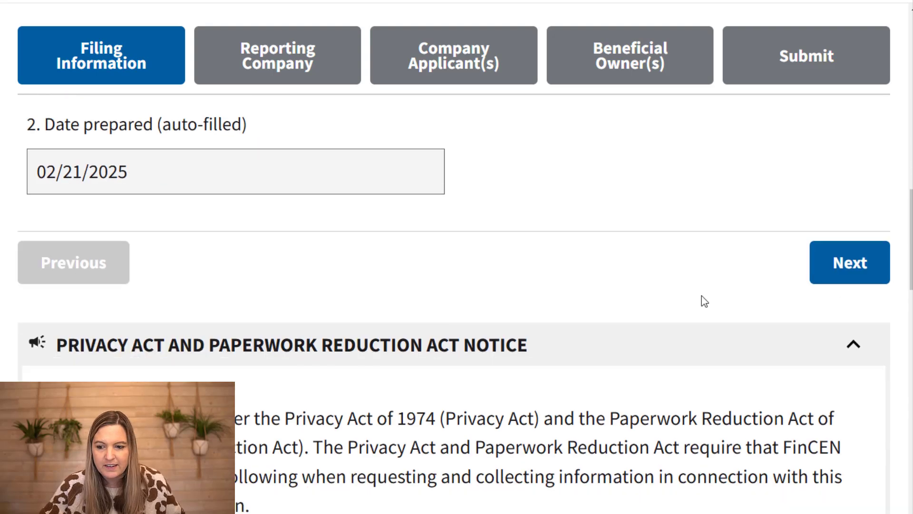
pyautogui.scroll(-4, 704, 300)
pyautogui.scroll(-8, 425, 272)
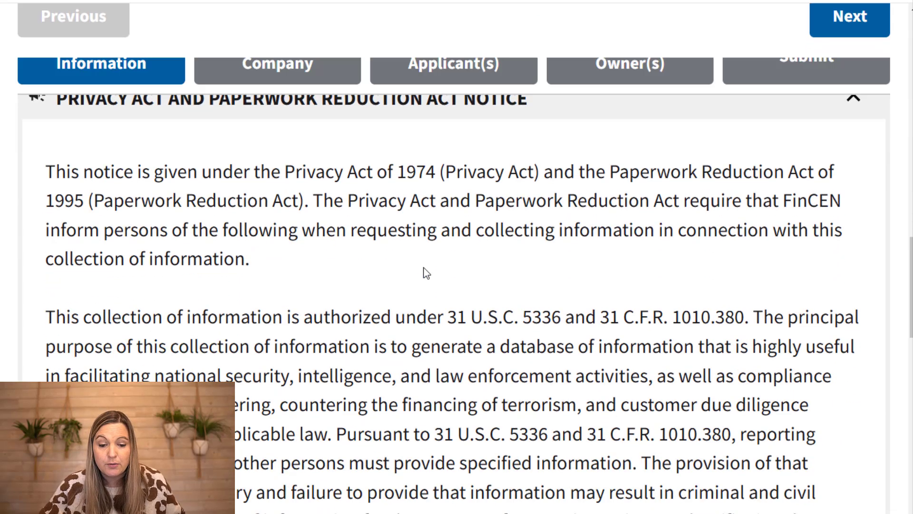
pyautogui.scroll(-7, 425, 273)
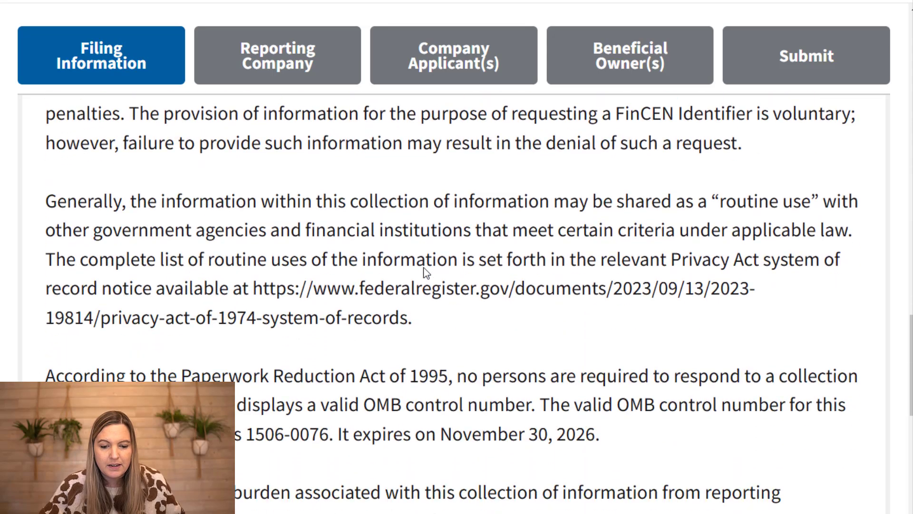
pyautogui.scroll(14, 425, 272)
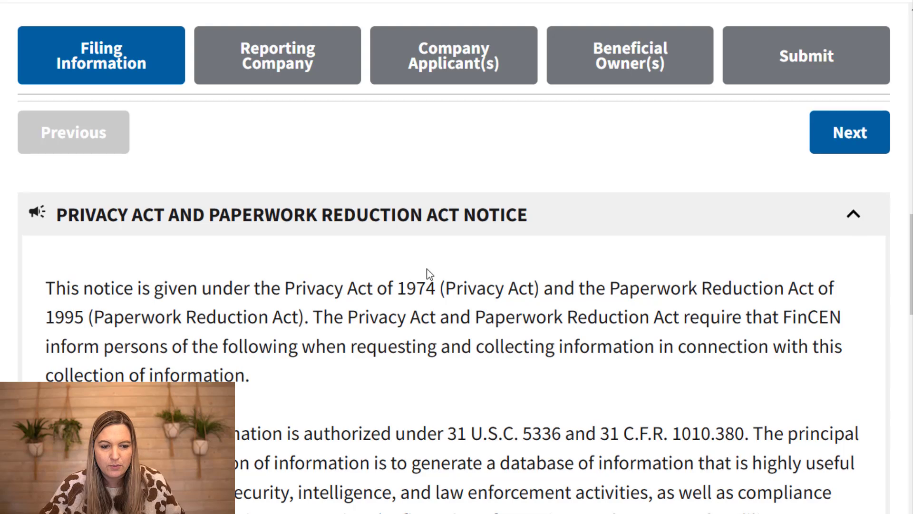
pyautogui.scroll(4, 428, 271)
pyautogui.click(838, 339)
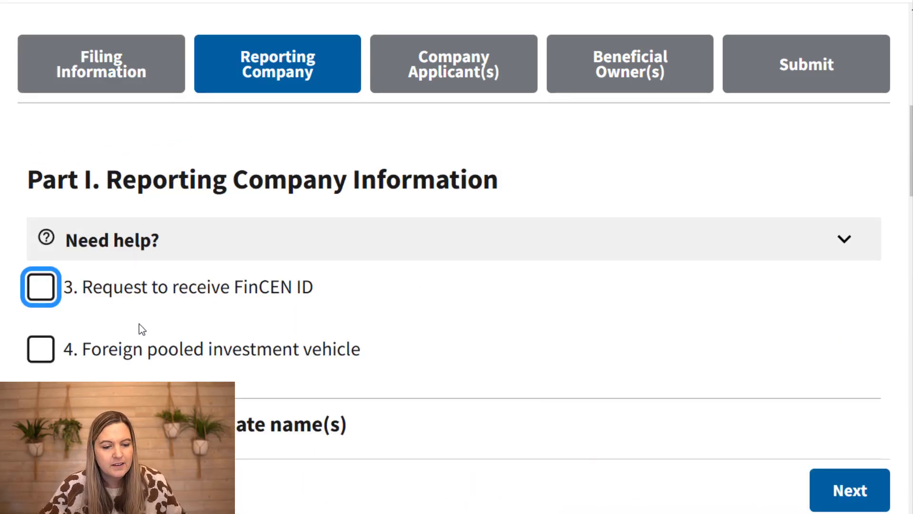
# Step: Examine the FinCEN ID request and foreign pooled investment vehicle options, and select the Reporting Company legal name field
pyautogui.moveTo(108, 296)
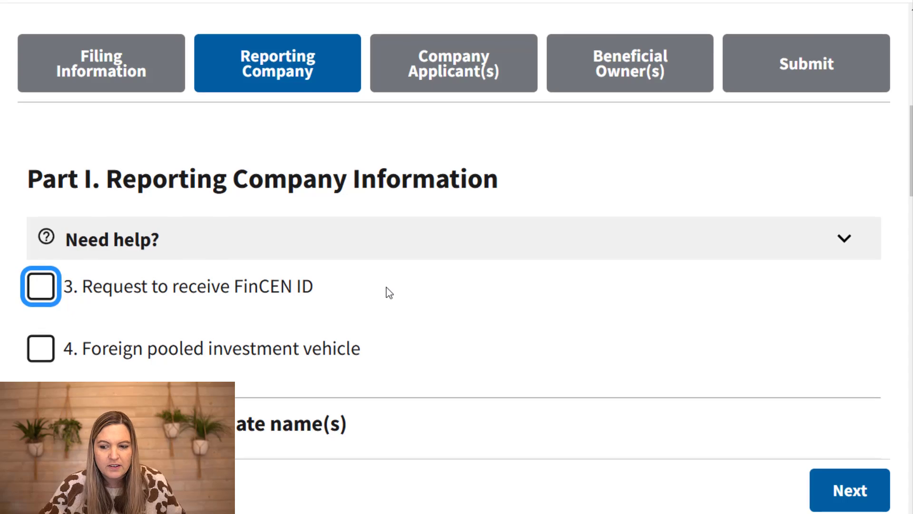
pyautogui.scroll(-2, 386, 288)
pyautogui.scroll(-3, 85, 157)
pyautogui.scroll(3, 85, 239)
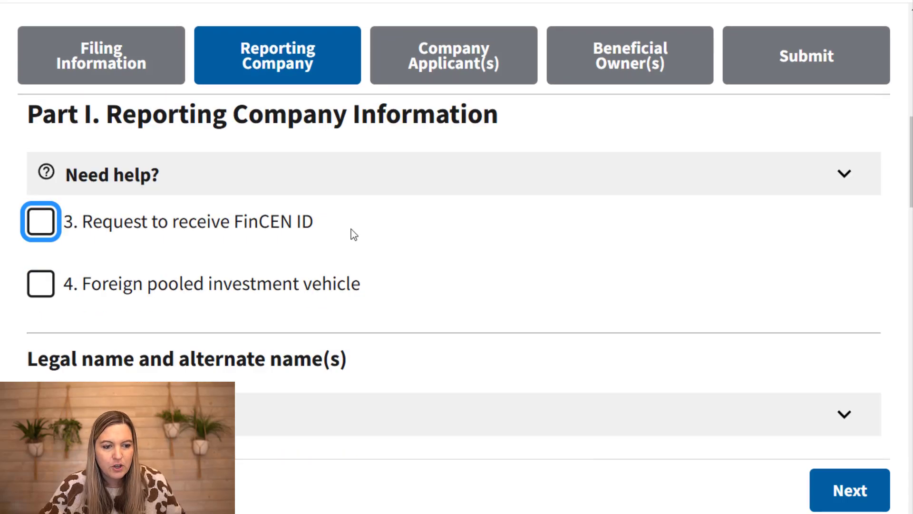
pyautogui.scroll(2, 404, 227)
pyautogui.scroll(-6, 493, 272)
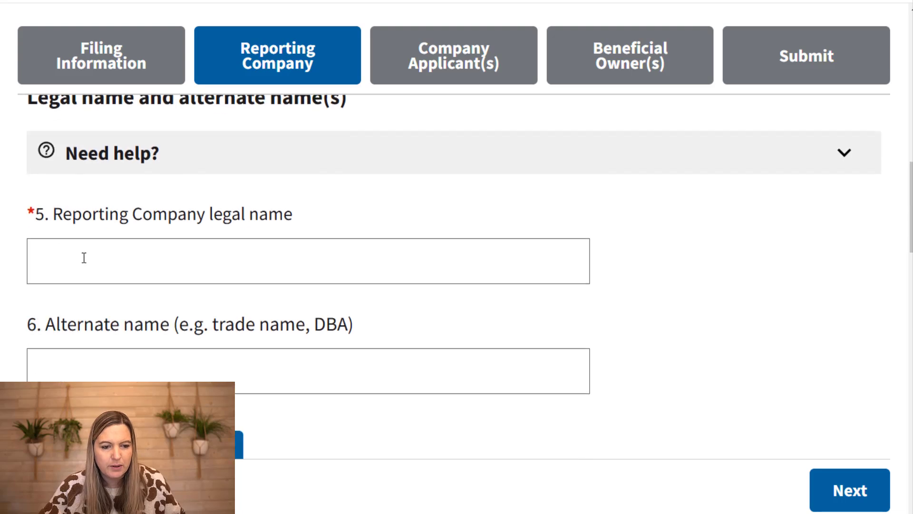
pyautogui.click(149, 269)
# Step: Set the reporting company's tax identification type to EIN and select the tax identification number field
pyautogui.scroll(-4, 325, 282)
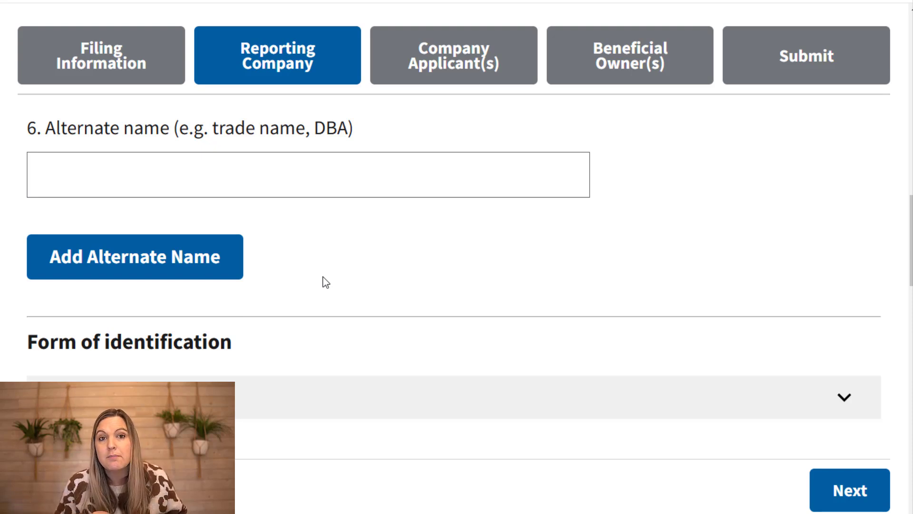
pyautogui.scroll(-5, 326, 281)
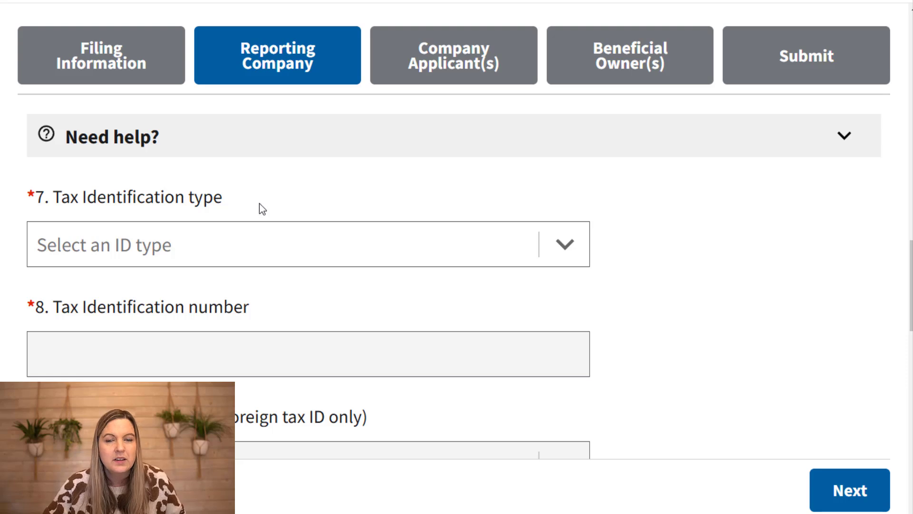
pyautogui.click(263, 243)
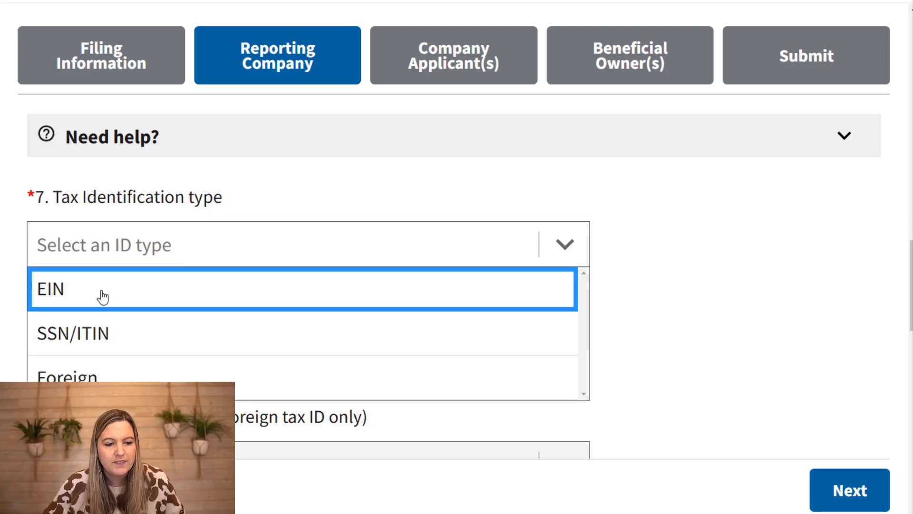
pyautogui.click(84, 297)
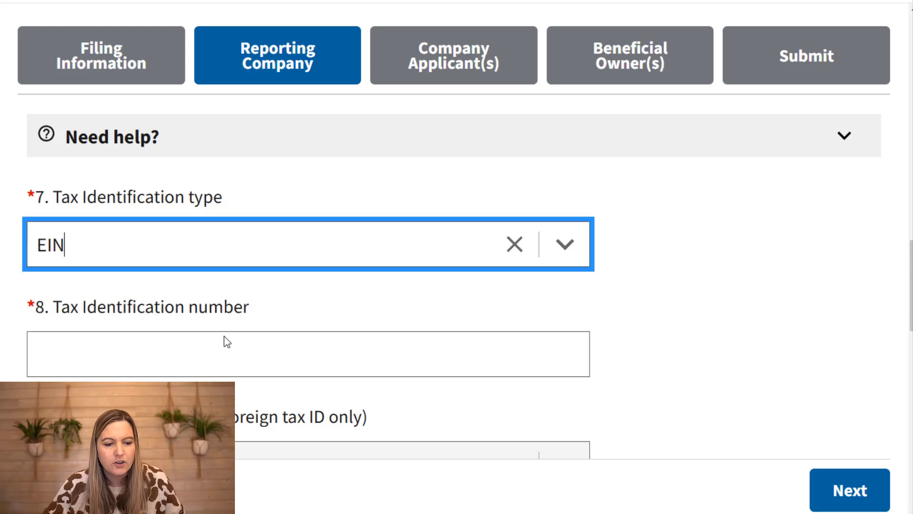
pyautogui.scroll(-2, 194, 361)
pyautogui.scroll(1, 194, 337)
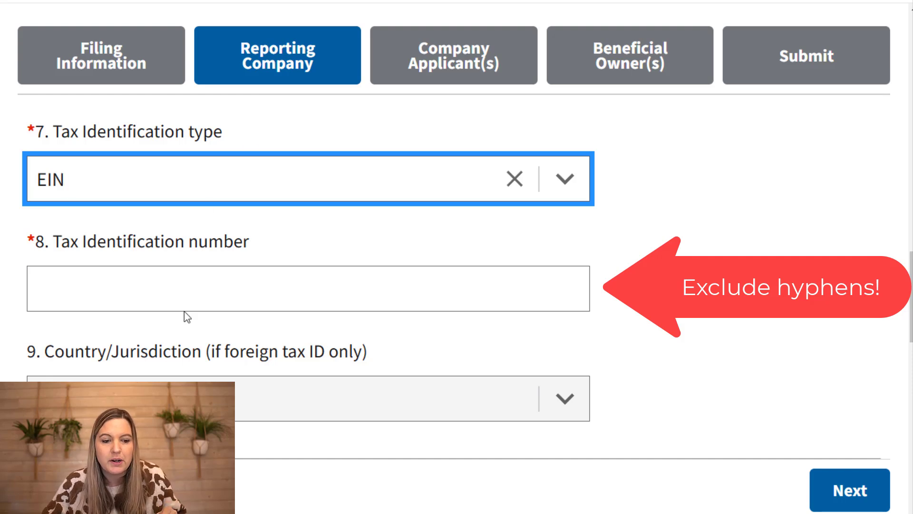
pyautogui.click(208, 297)
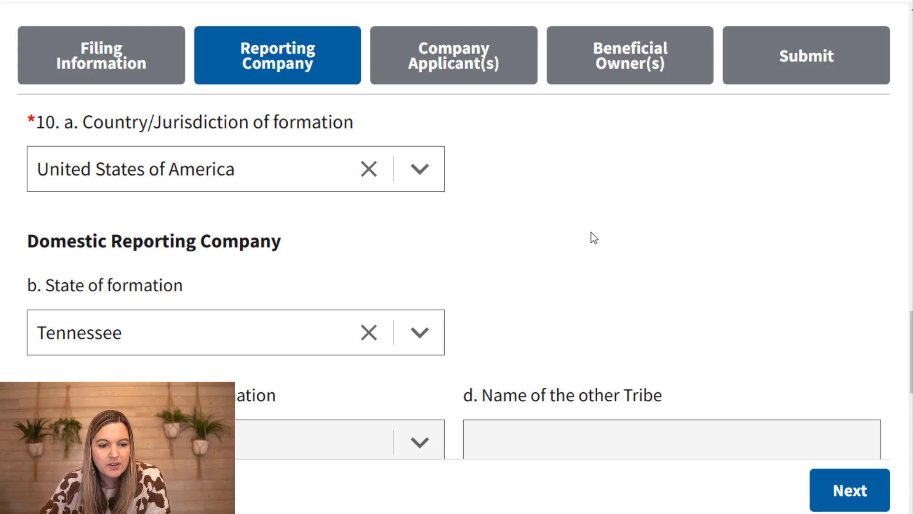
# Step: Read the help instructions for Items 11–15 on the reporting company's current U.S. address, and collapse them
pyautogui.scroll(-7, 621, 237)
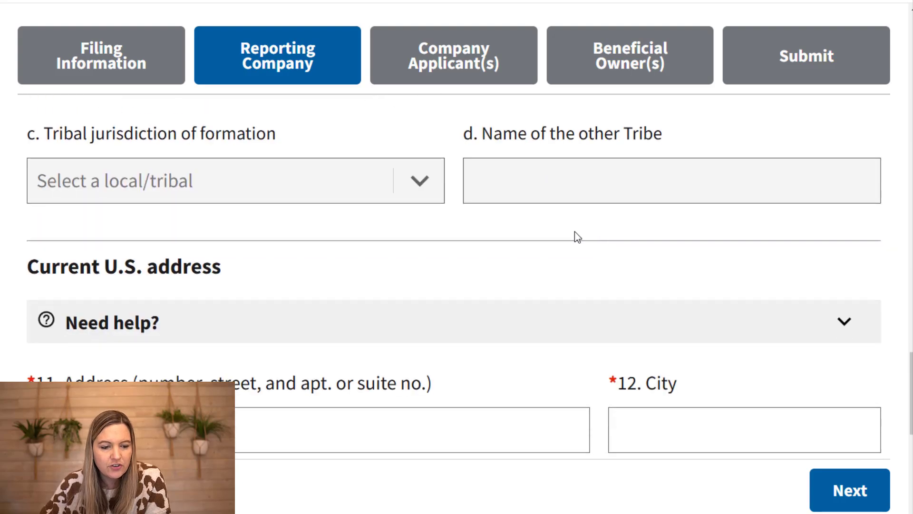
pyautogui.scroll(-1, 444, 252)
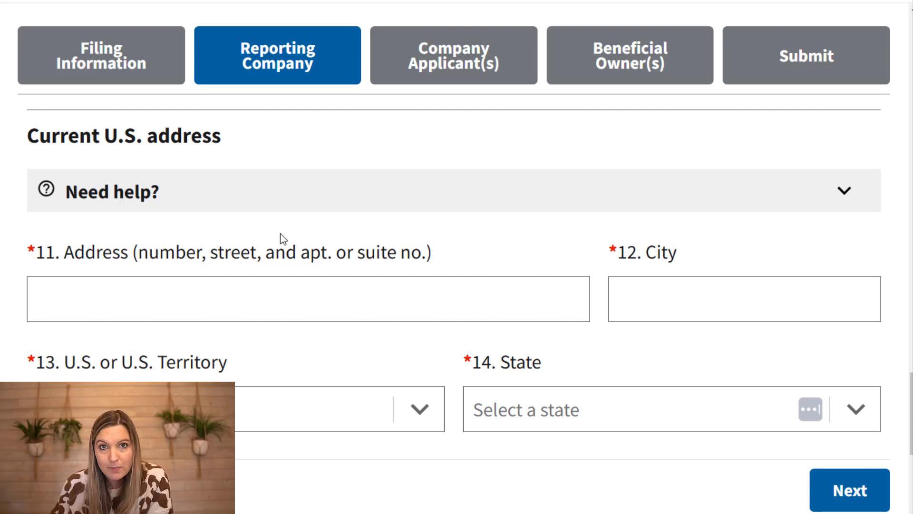
pyautogui.click(845, 188)
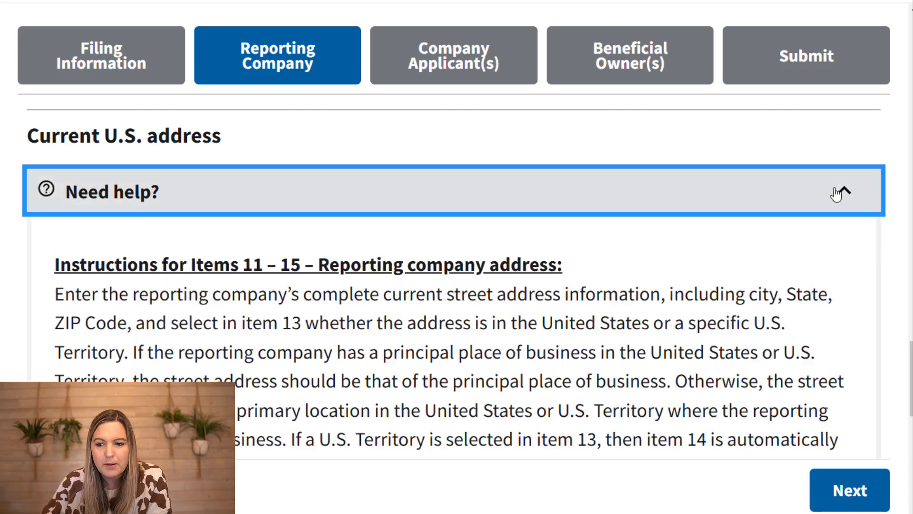
pyautogui.scroll(-1, 621, 216)
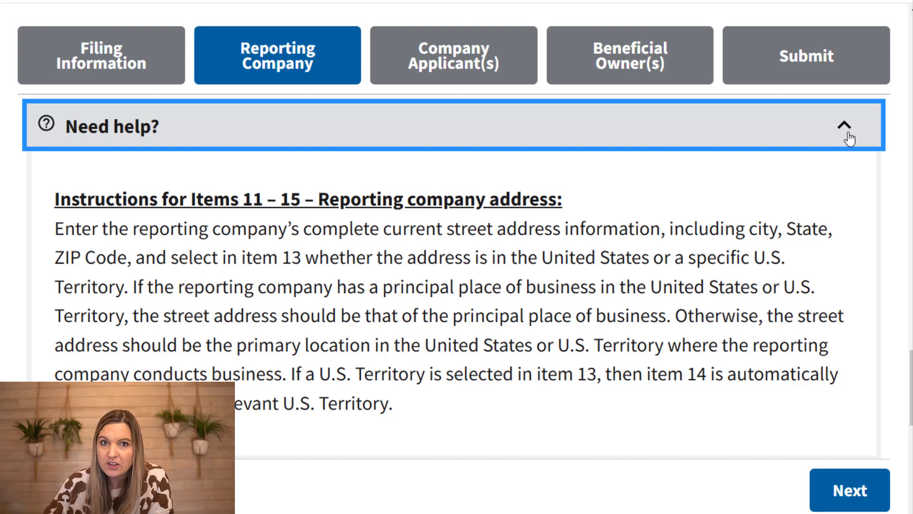
pyautogui.click(850, 138)
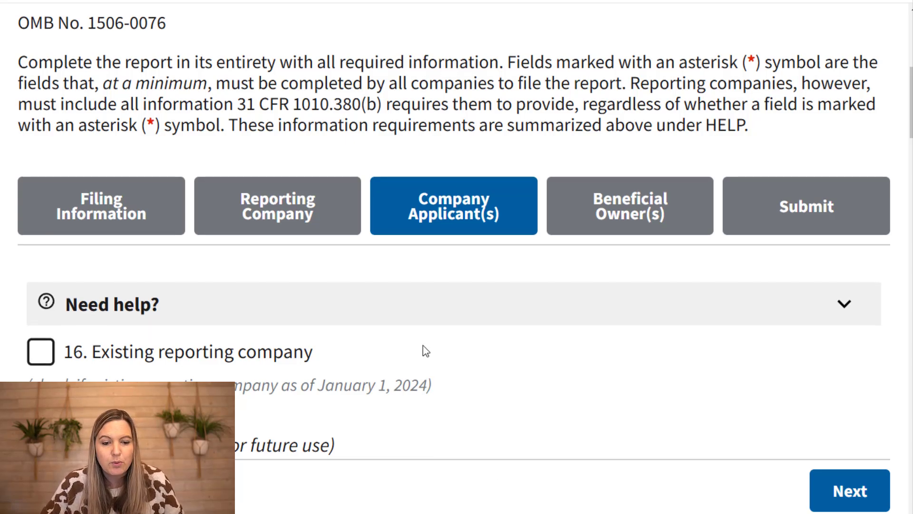
# Step: Review the Item 16 existing reporting company option and the Part II instructions on when company applicant information is required
pyautogui.scroll(-1, 333, 333)
pyautogui.scroll(-2, 269, 315)
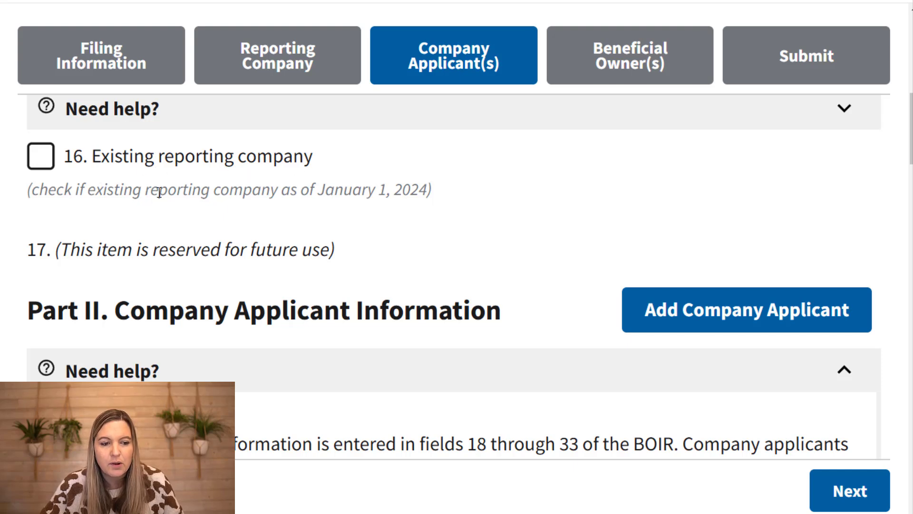
pyautogui.moveTo(483, 171)
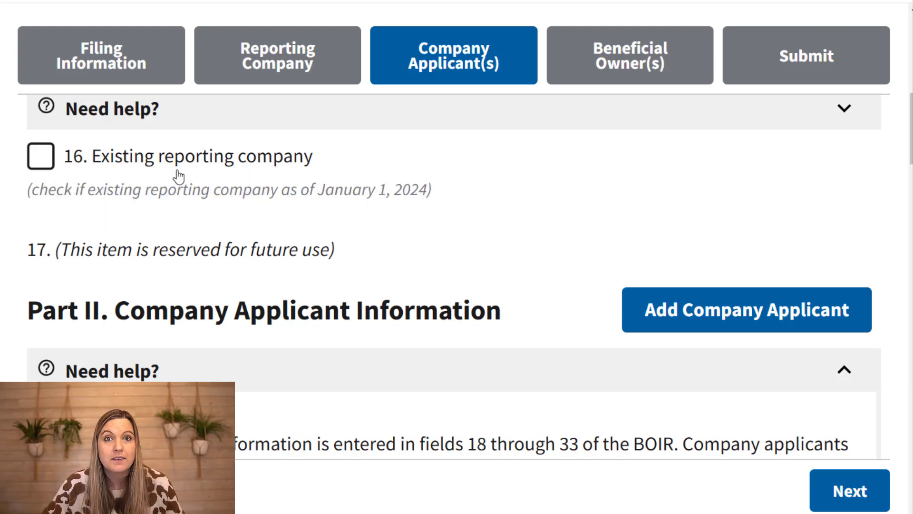
pyautogui.scroll(-1, 378, 240)
pyautogui.scroll(-10, 379, 240)
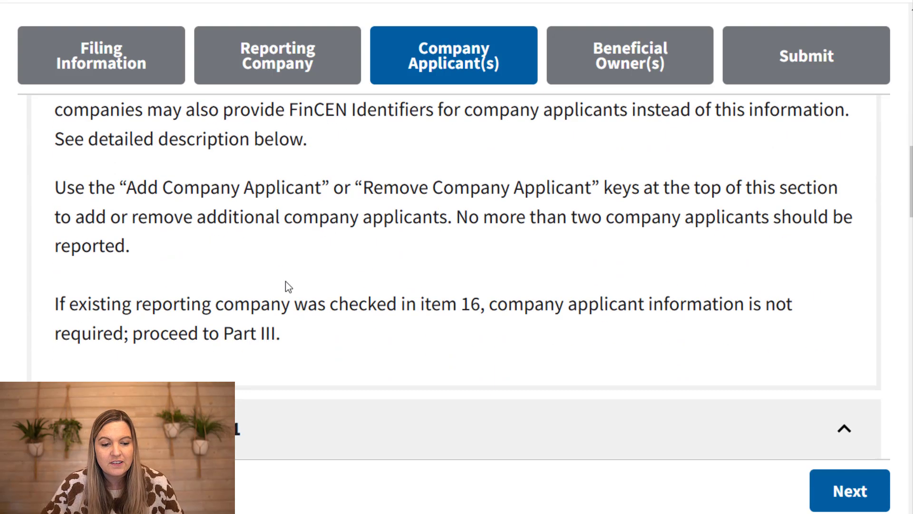
pyautogui.scroll(-20, 335, 271)
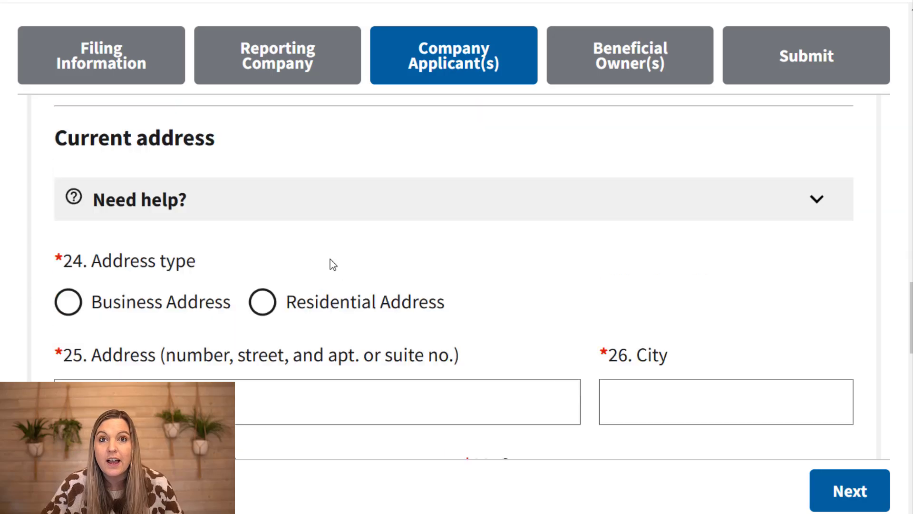
pyautogui.scroll(-10, 333, 265)
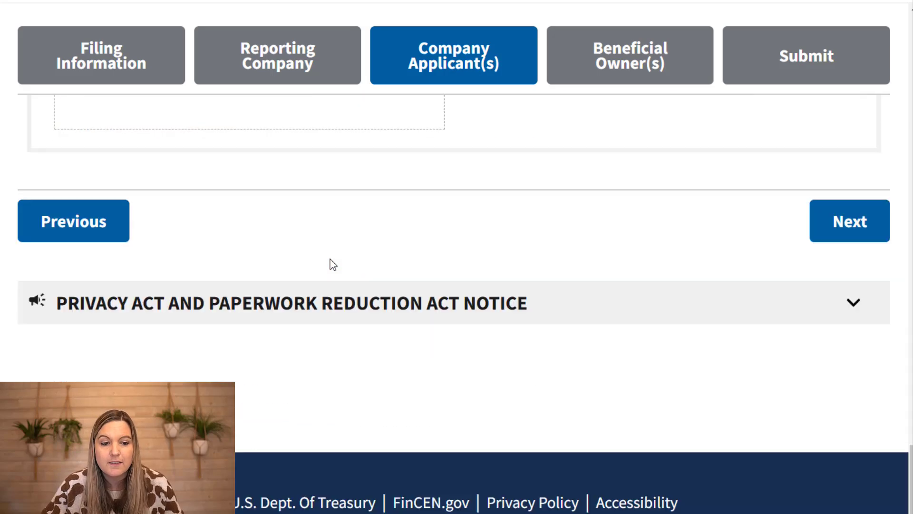
pyautogui.scroll(20, 333, 265)
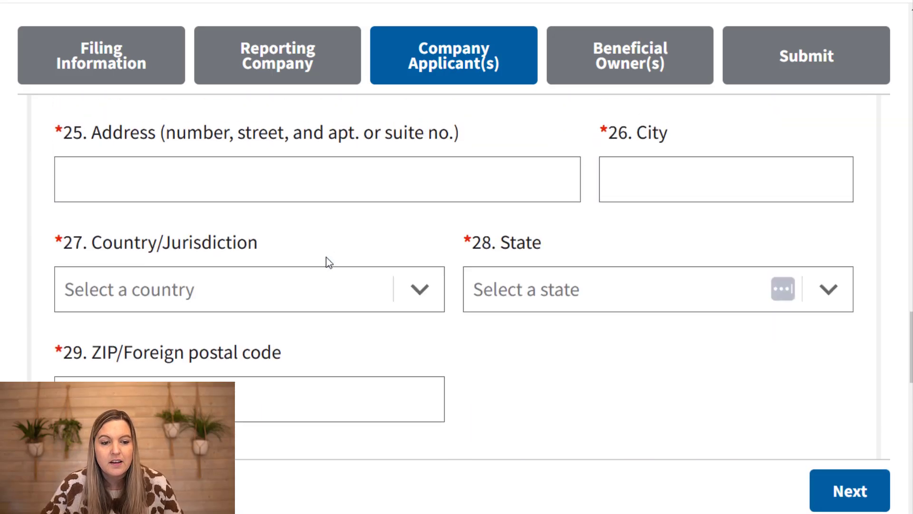
pyautogui.scroll(10, 330, 263)
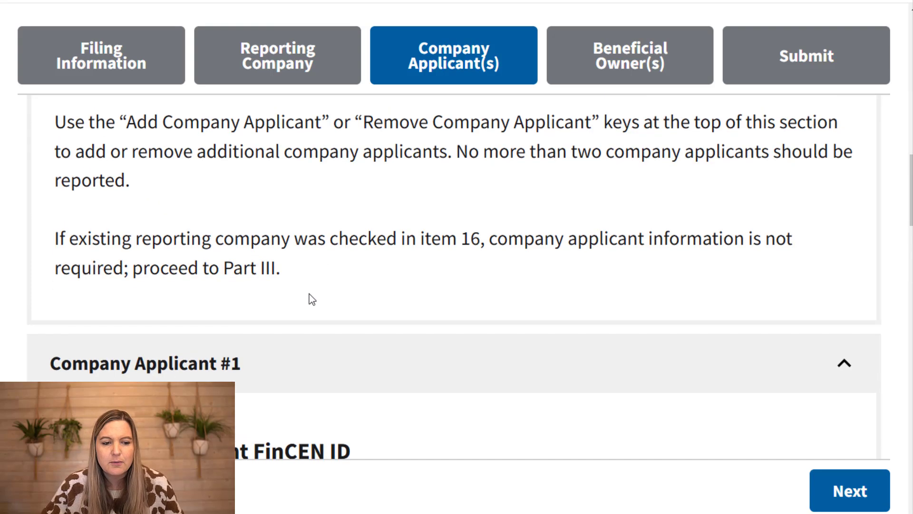
# Step: Examine the Company Applicant #1 fields for legal name, date of birth, current address, and identifying document
pyautogui.scroll(-10, 309, 291)
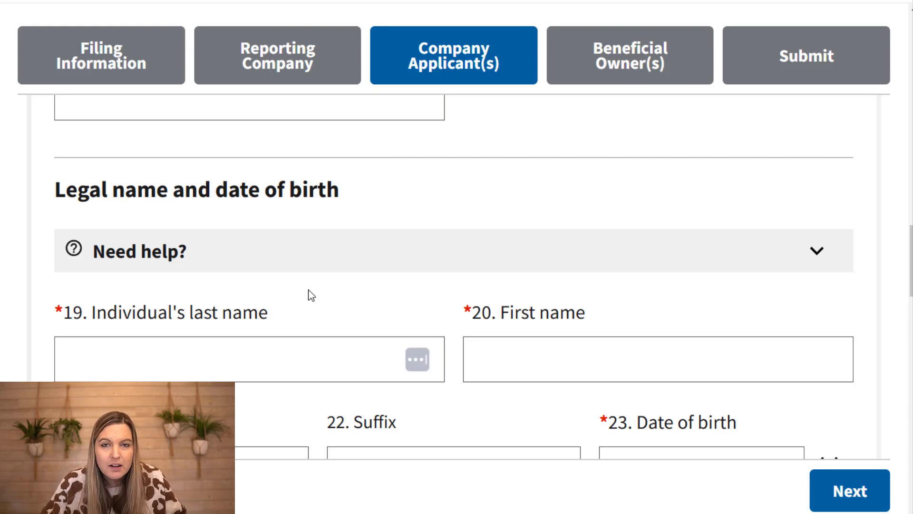
pyautogui.scroll(-1, 311, 296)
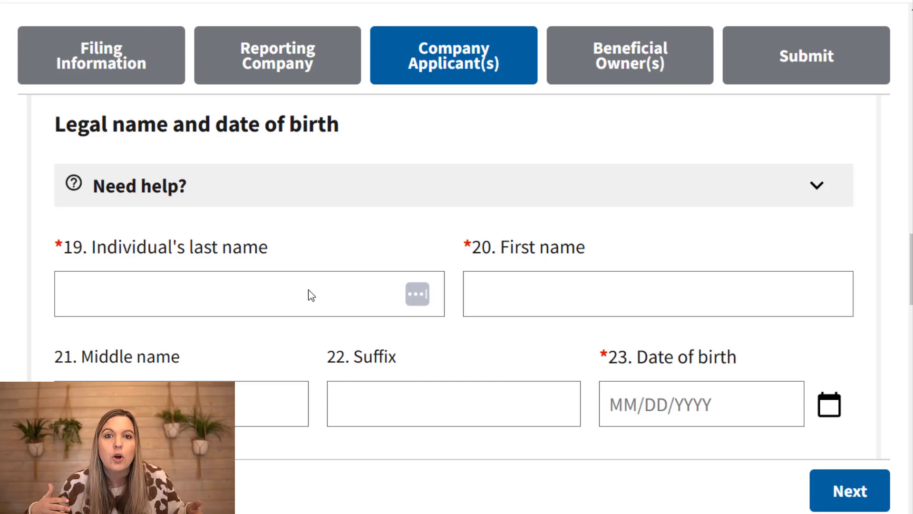
pyautogui.scroll(-6, 302, 244)
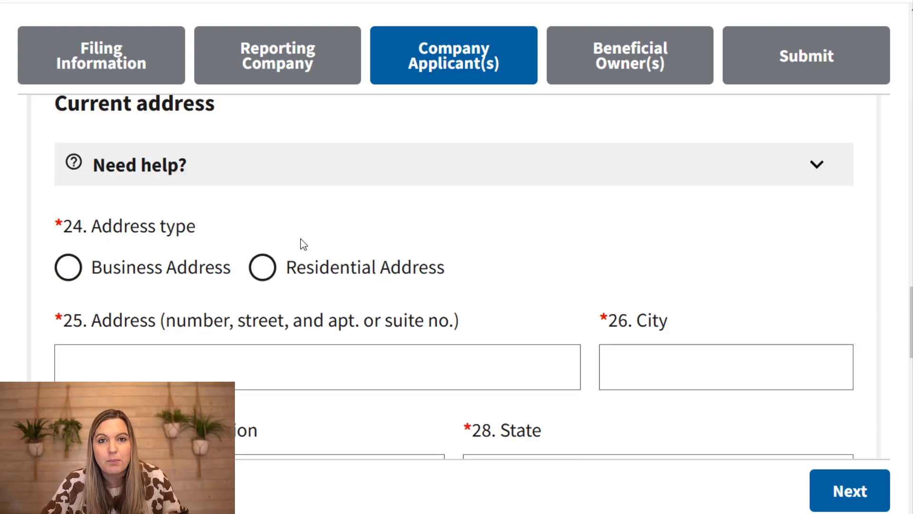
pyautogui.scroll(-5, 304, 245)
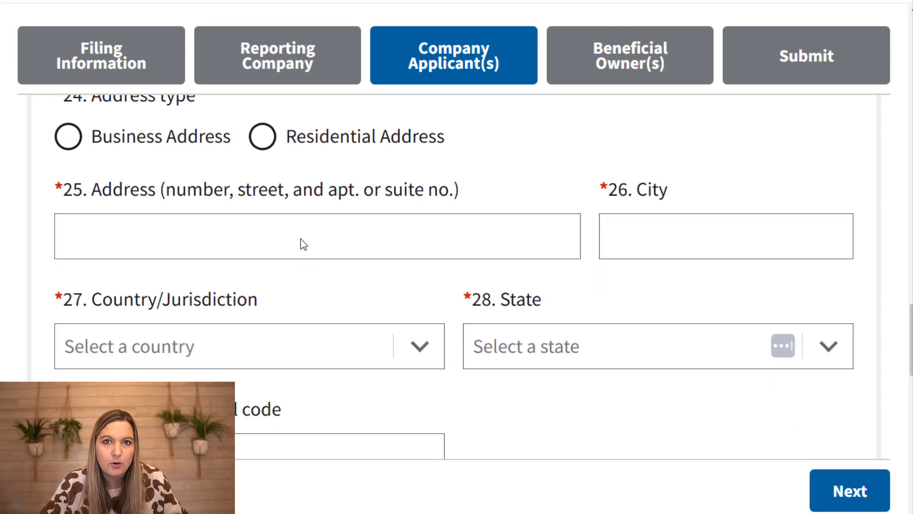
pyautogui.scroll(-6, 303, 245)
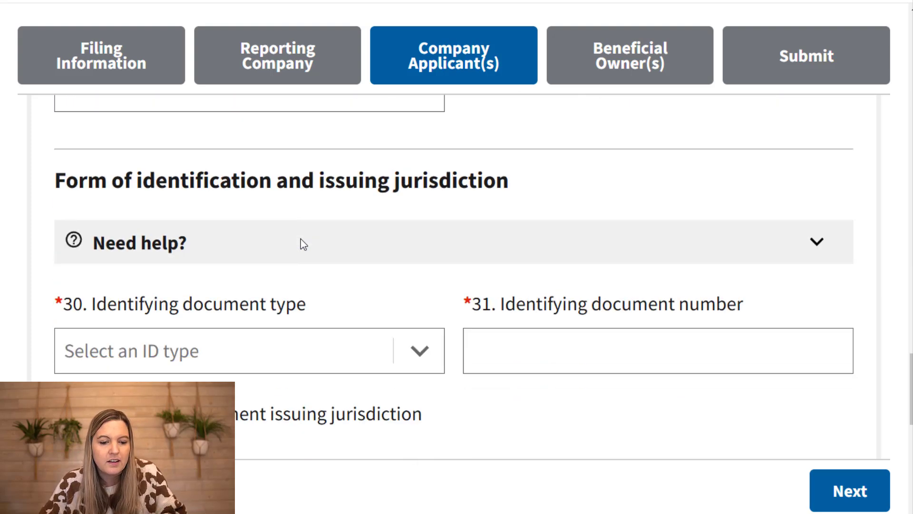
pyautogui.scroll(-5, 303, 245)
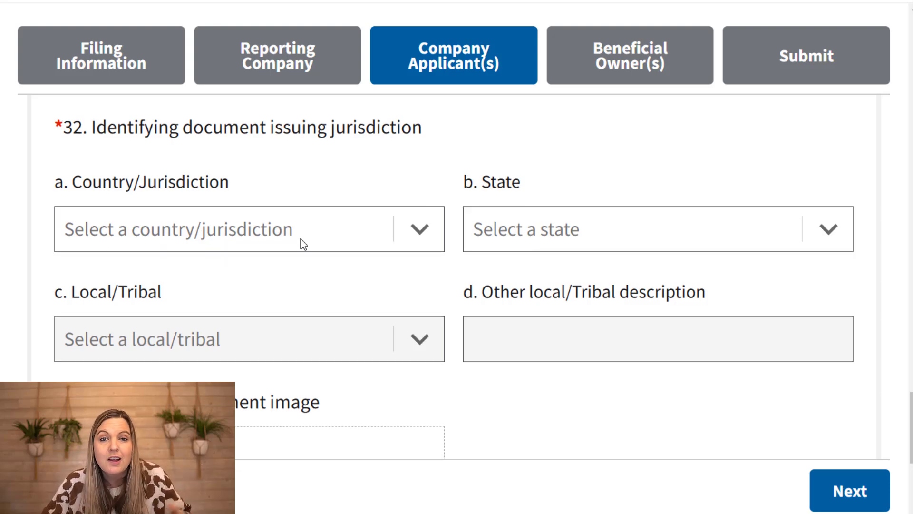
# Step: Mark the company as an existing reporting company in Item 16 and agree to clear and disable the company applicant fields
pyautogui.scroll(15, 304, 244)
pyautogui.scroll(15, 304, 244)
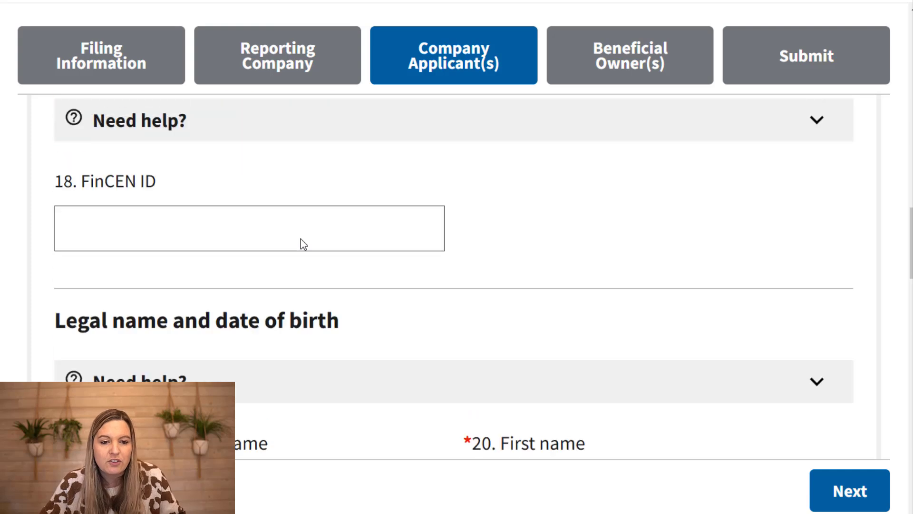
pyautogui.scroll(5, 302, 243)
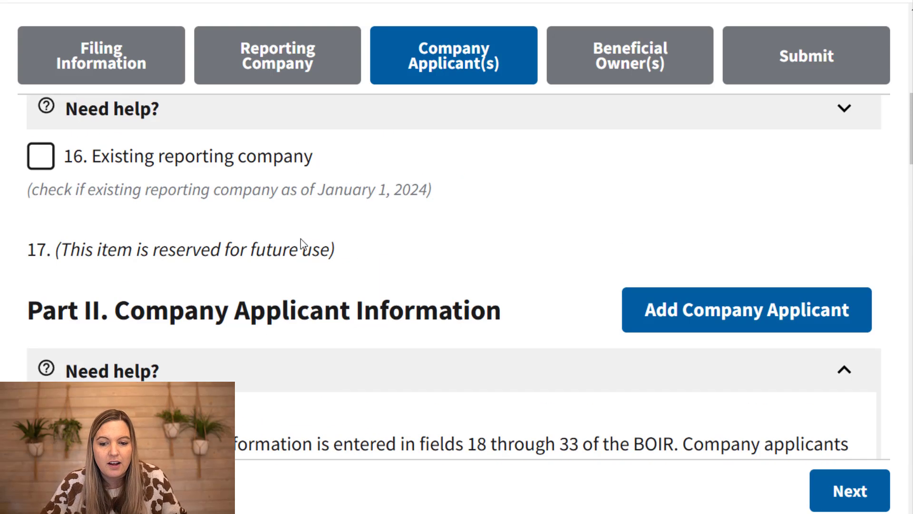
pyautogui.scroll(4, 301, 239)
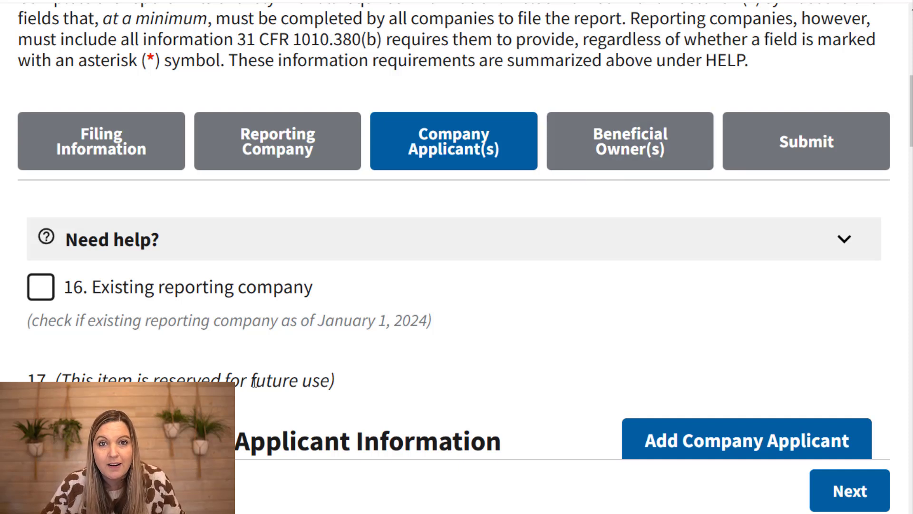
pyautogui.click(47, 292)
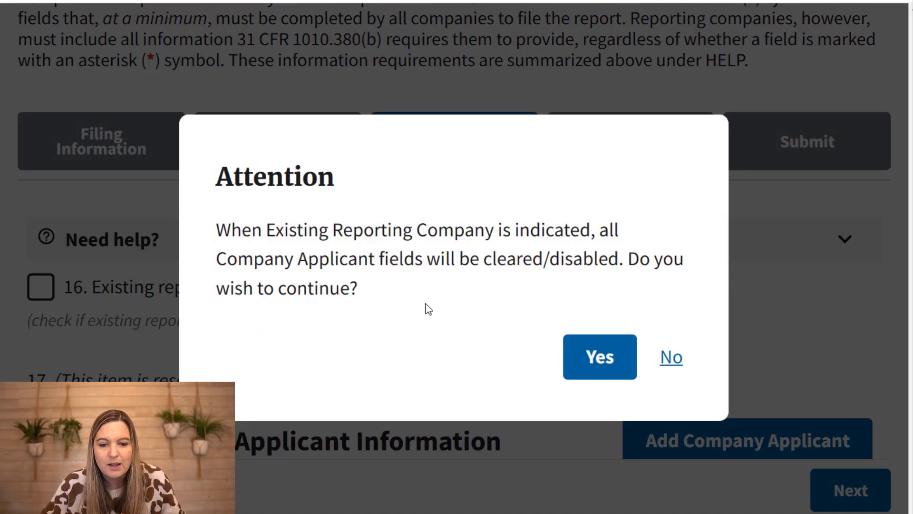
pyautogui.click(590, 371)
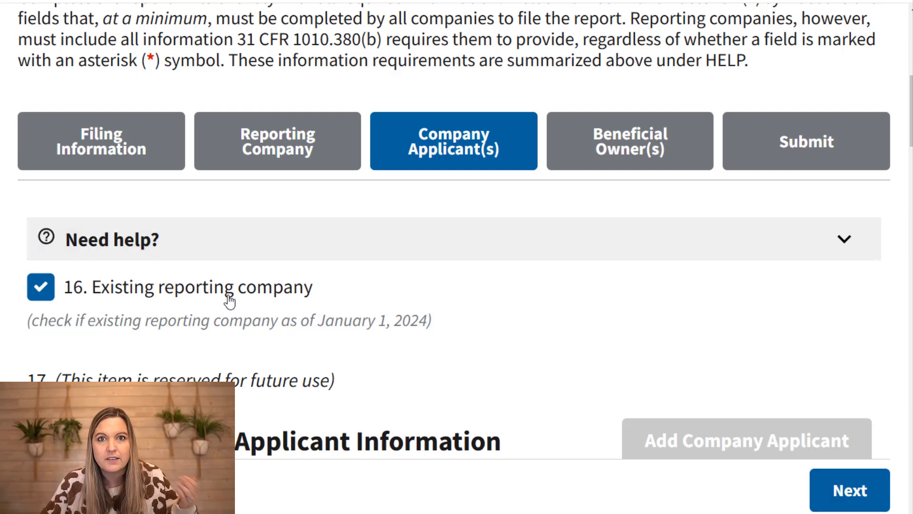
# Step: Look over the disabled company applicant fields and continue to the Beneficial Owner(s) section
pyautogui.scroll(-10, 470, 312)
pyautogui.scroll(-15, 469, 312)
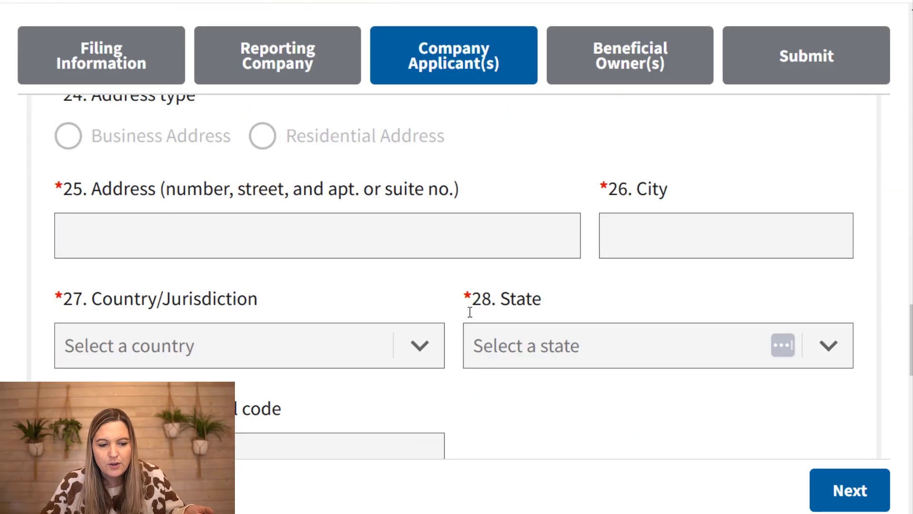
pyautogui.scroll(5, 405, 248)
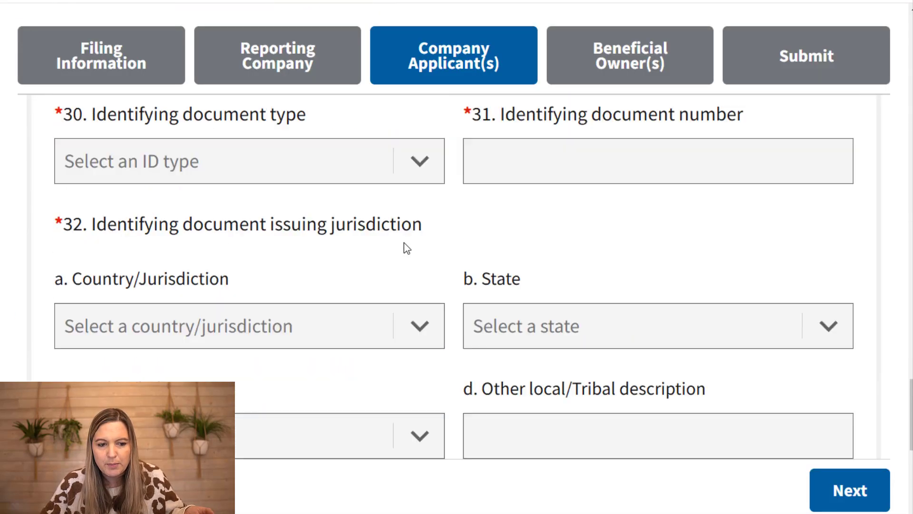
pyautogui.scroll(-5, 476, 309)
pyautogui.click(841, 380)
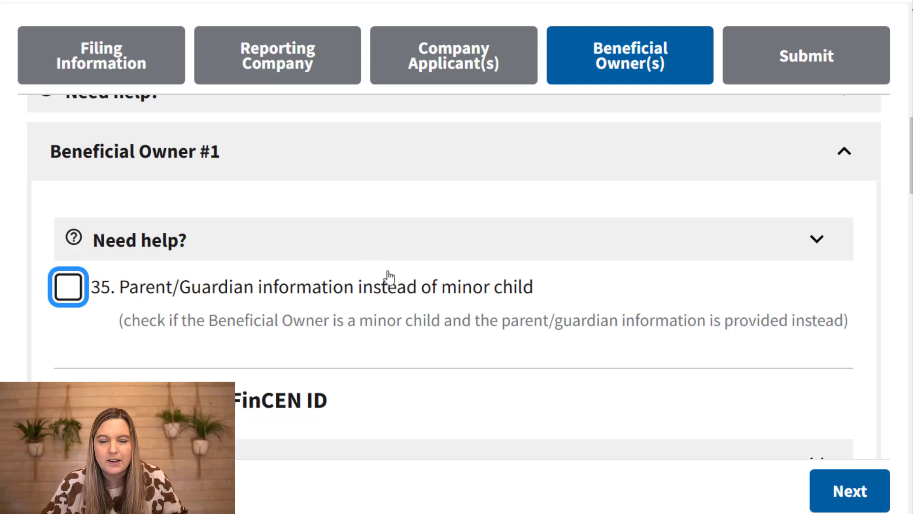
# Step: Examine the Part III beneficial owner section and its Item 35 parent/guardian option, toggling that option on and back off
pyautogui.scroll(1, 346, 225)
pyautogui.scroll(1, 333, 223)
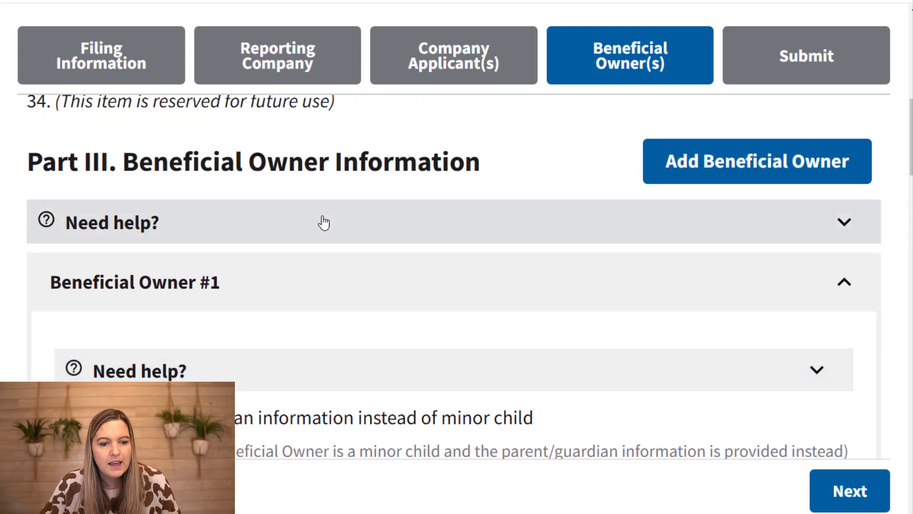
pyautogui.scroll(1, 300, 175)
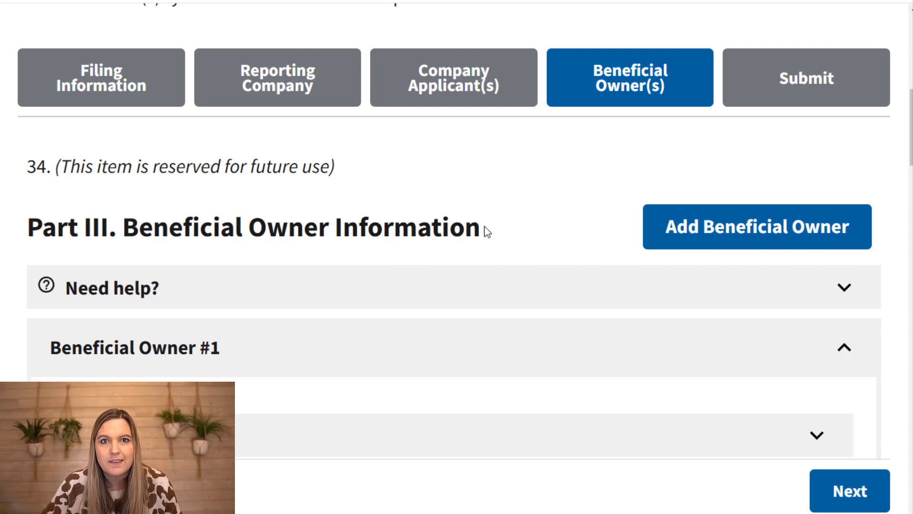
pyautogui.scroll(-3, 485, 229)
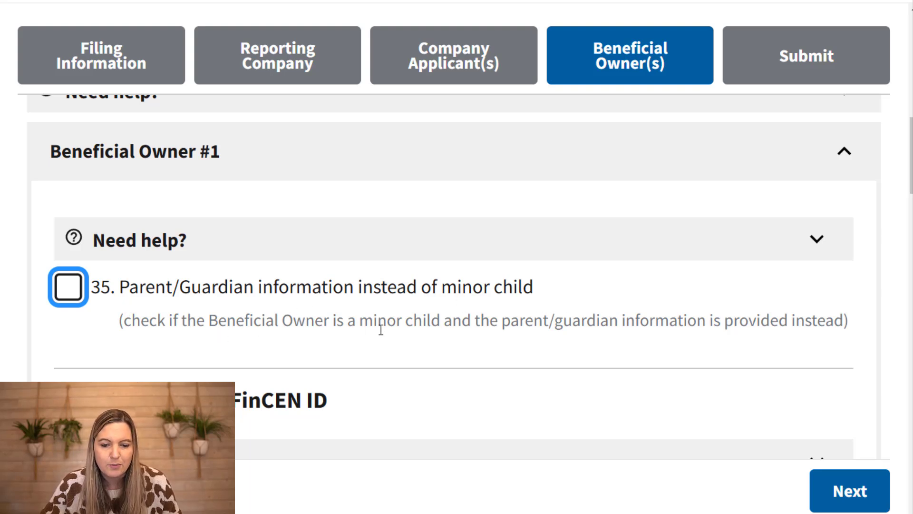
pyautogui.moveTo(350, 323); pyautogui.dragTo(812, 342)
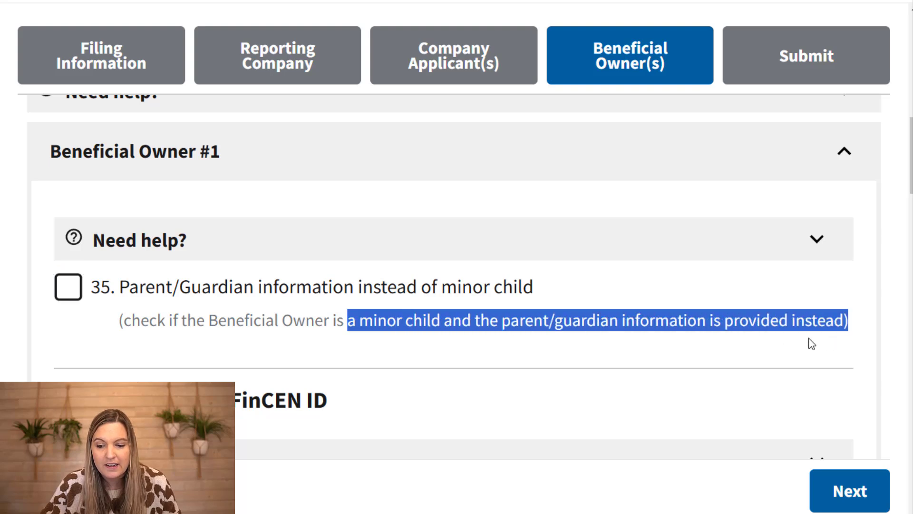
pyautogui.click(75, 292)
pyautogui.click(63, 292)
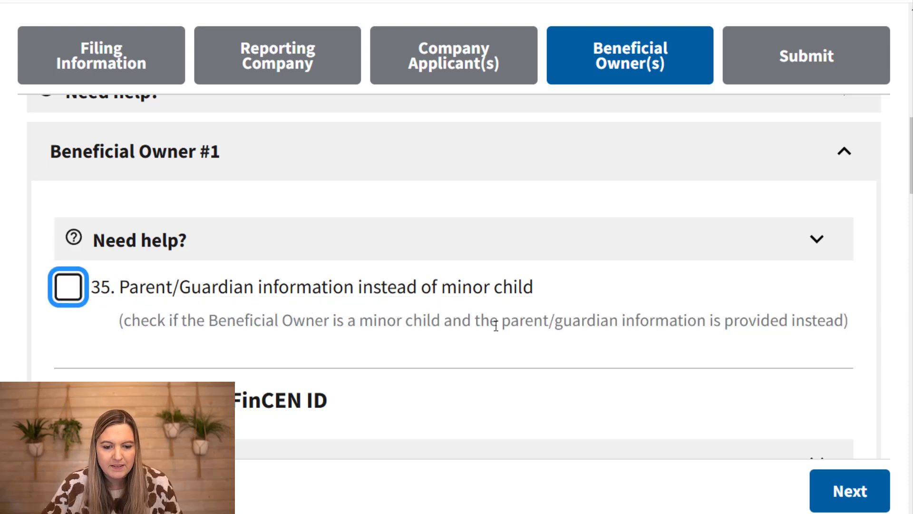
pyautogui.moveTo(503, 324); pyautogui.dragTo(670, 324)
pyautogui.click(212, 308)
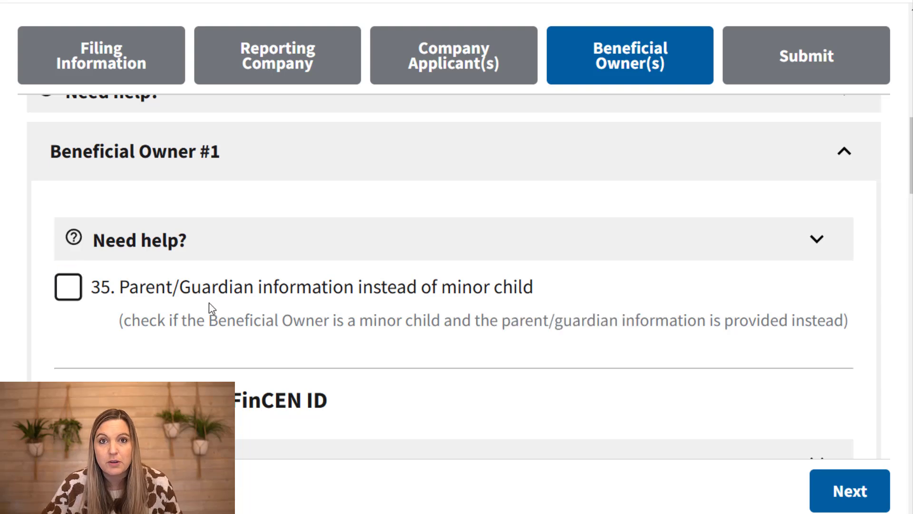
# Step: Examine the Beneficial Owner FinCEN ID section and expand its help instructions
pyautogui.scroll(-4, 199, 306)
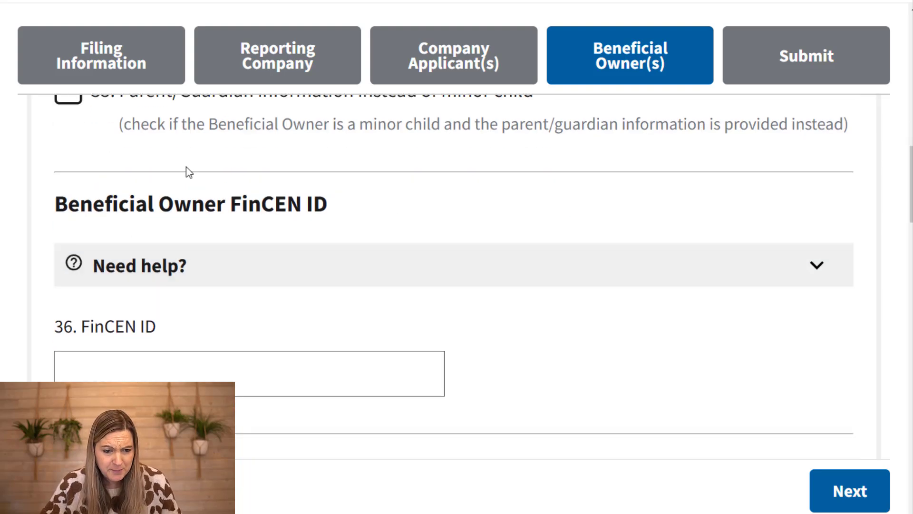
pyautogui.scroll(-1, 282, 167)
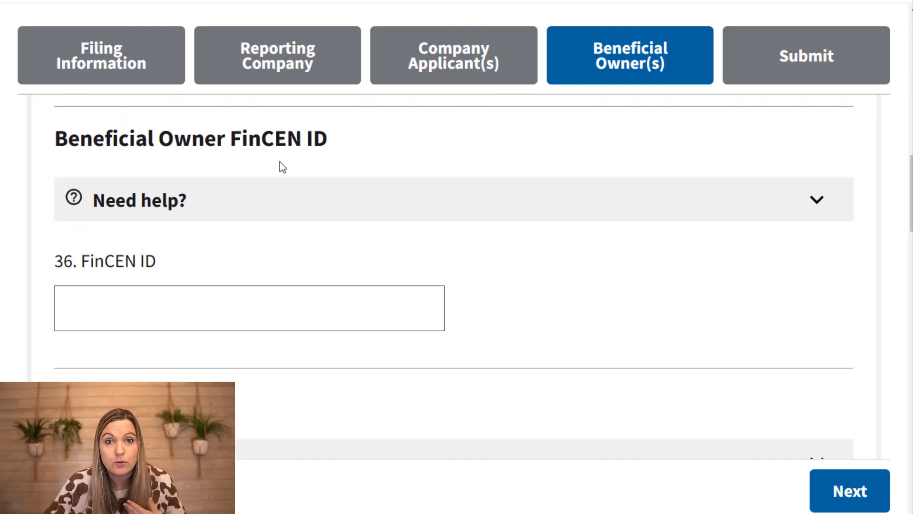
pyautogui.scroll(3, 298, 167)
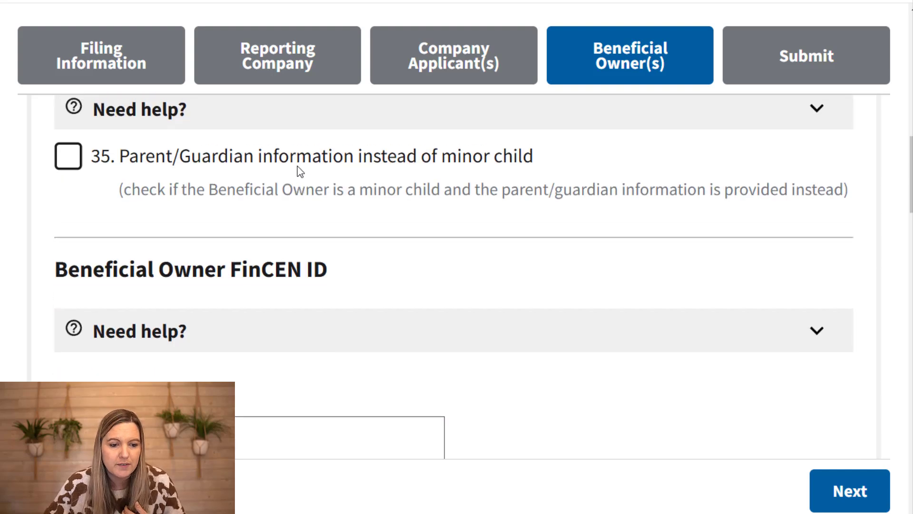
pyautogui.click(147, 287)
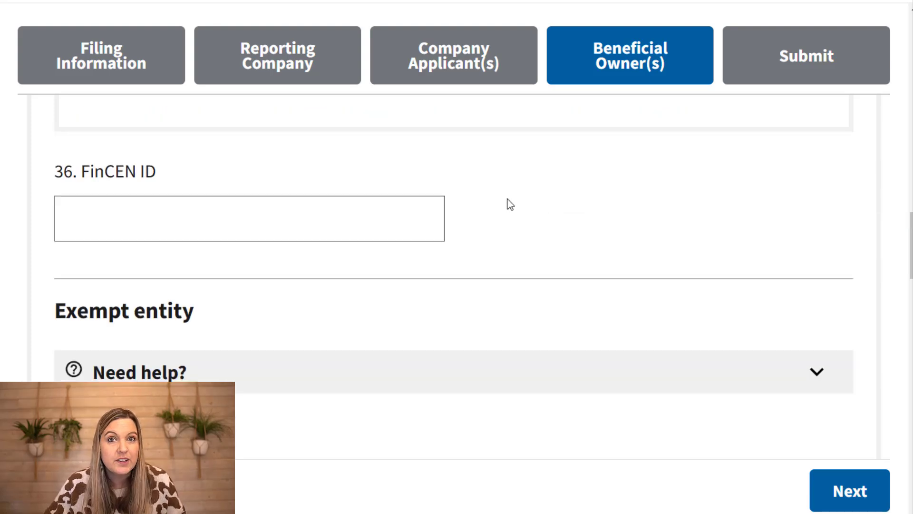
# Step: Review the remaining Beneficial Owner #1 fields, from the exempt entity option through the identifying document image upload
pyautogui.scroll(-5, 508, 204)
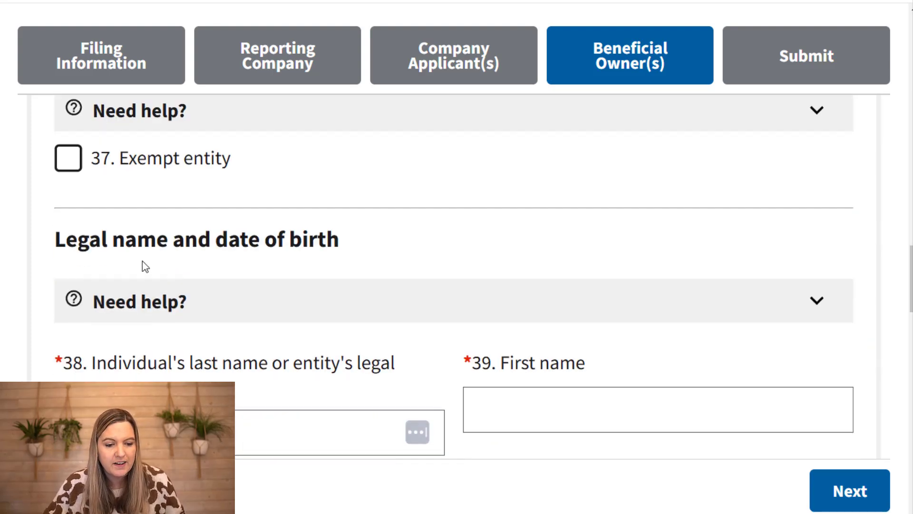
pyautogui.scroll(-3, 142, 261)
pyautogui.scroll(-4, 527, 307)
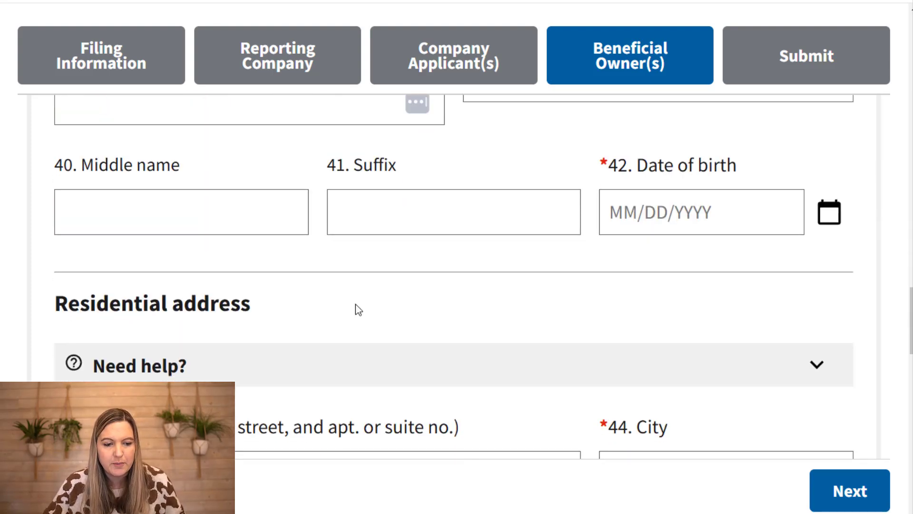
pyautogui.scroll(-10, 358, 309)
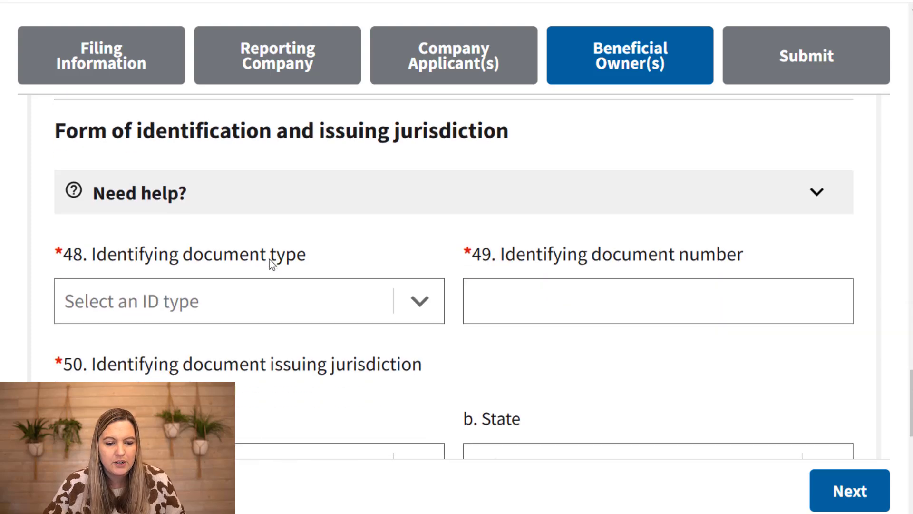
pyautogui.scroll(-4, 269, 259)
pyautogui.scroll(-5, 406, 312)
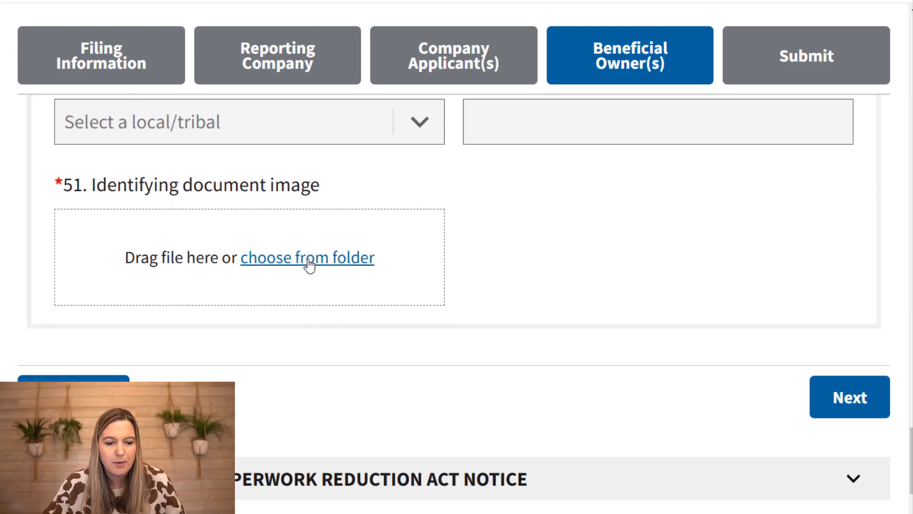
# Step: Look back over the Beneficial Owner #1 fields, from the identifying document image up to the Item 36 FinCEN ID field
pyautogui.scroll(3, 308, 269)
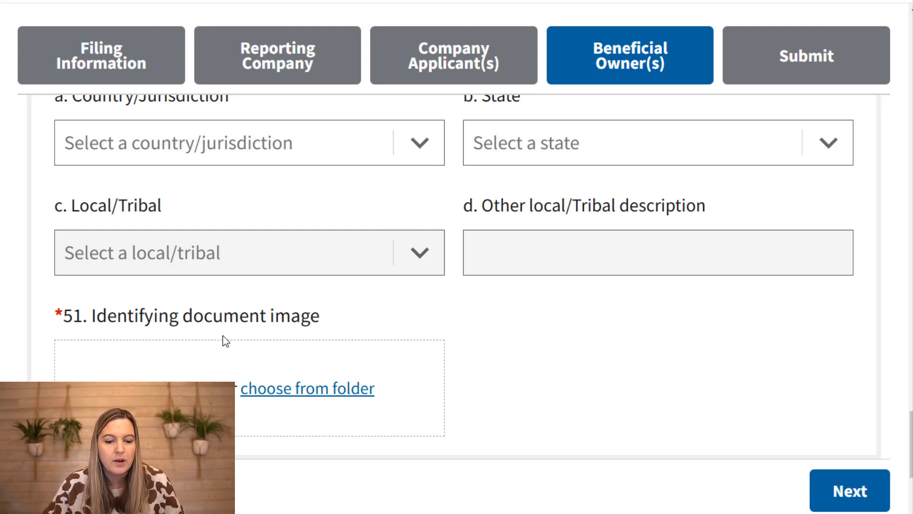
pyautogui.scroll(10, 223, 335)
pyautogui.scroll(10, 205, 240)
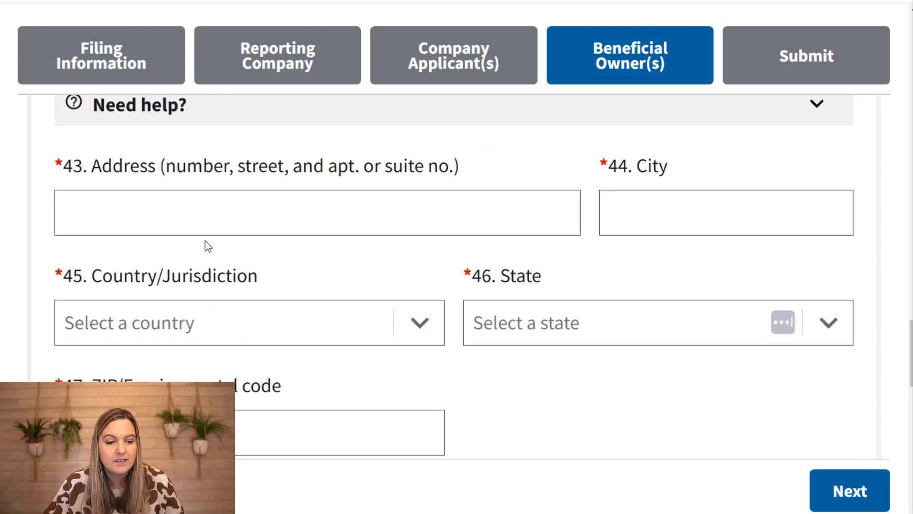
pyautogui.scroll(6, 333, 291)
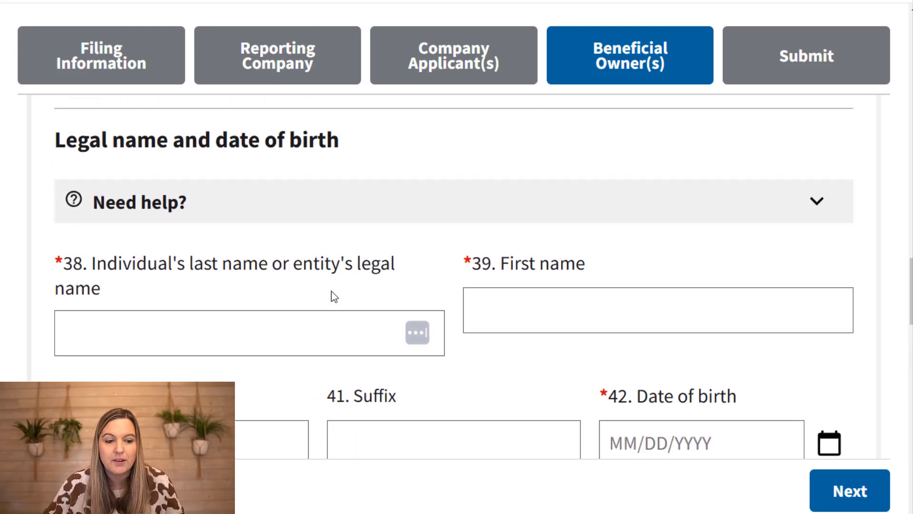
pyautogui.scroll(3, 332, 291)
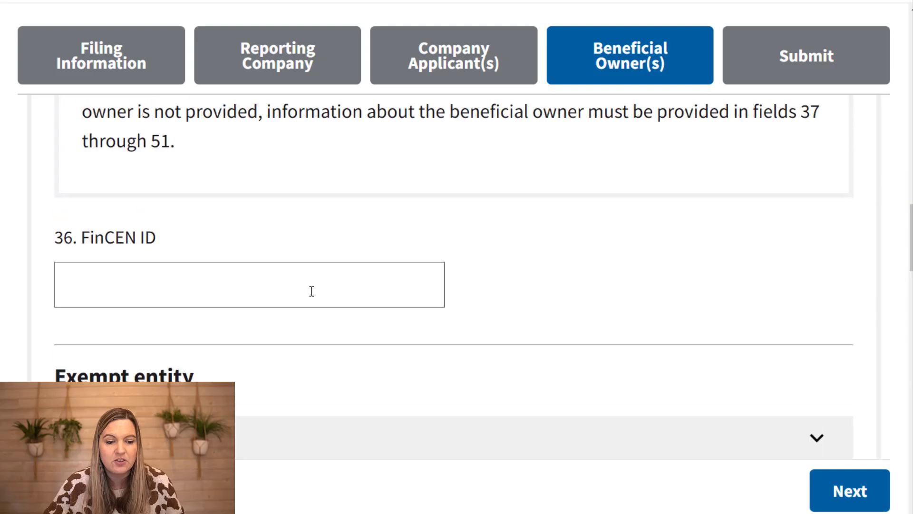
pyautogui.click(254, 288)
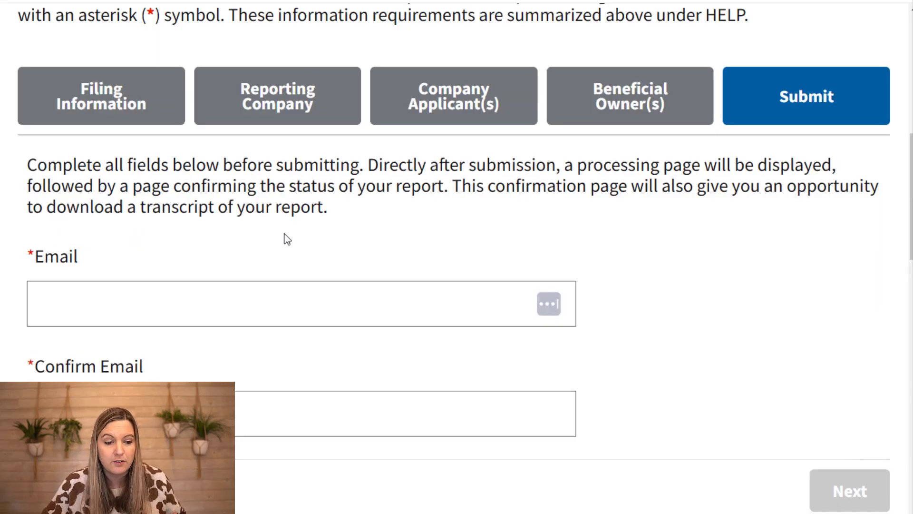
# Step: Return from the Submit section to Beneficial Owner(s) and examine the option for adding another beneficial owner in Part III
pyautogui.click(614, 114)
pyautogui.scroll(-1, 730, 204)
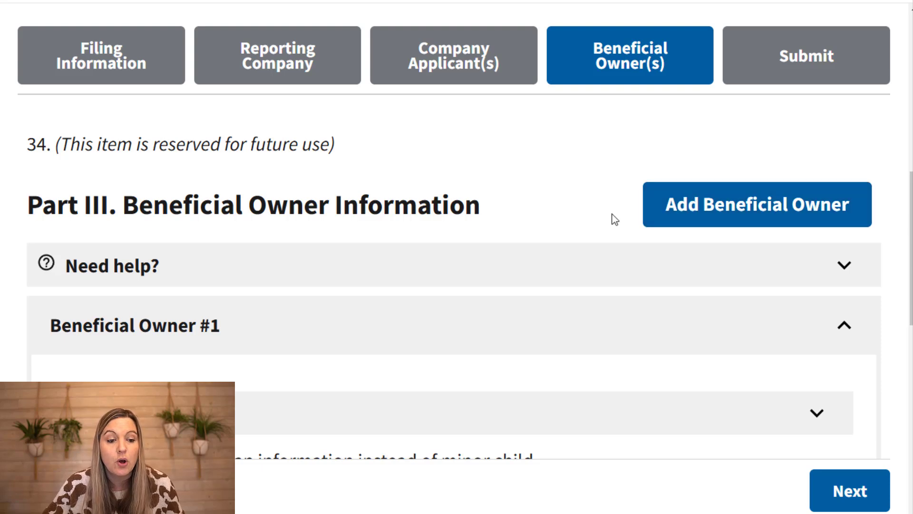
pyautogui.scroll(1, 616, 223)
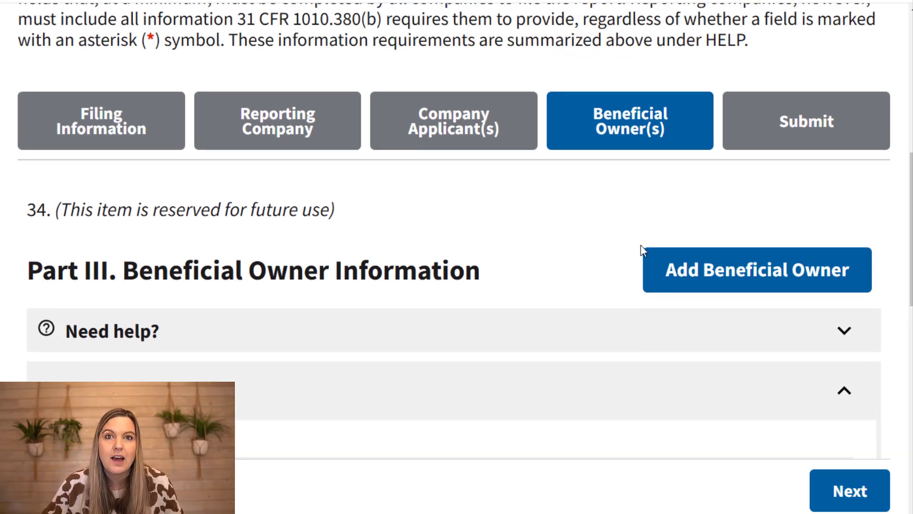
pyautogui.scroll(-1, 557, 273)
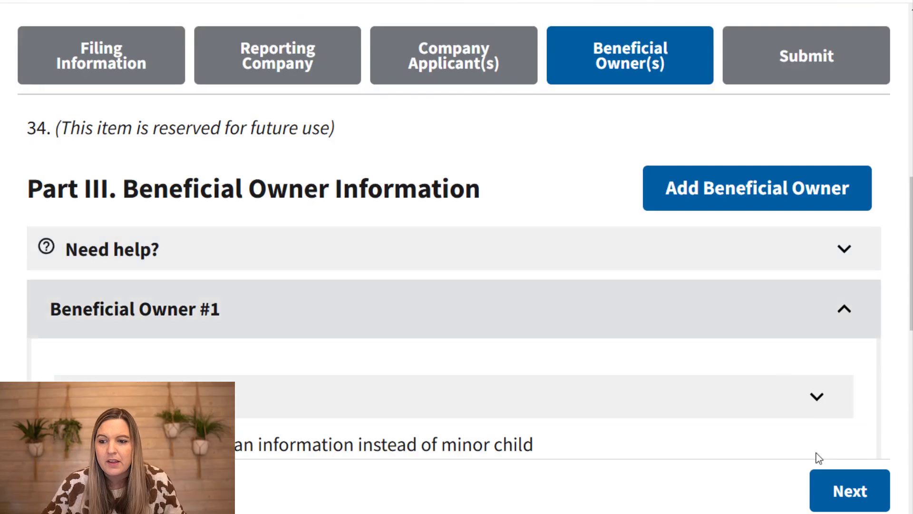
# Step: Continue to the Submit section and review its email fields, authorization certification, compliance reminder, human verification and BOIR submission option
pyautogui.click(847, 495)
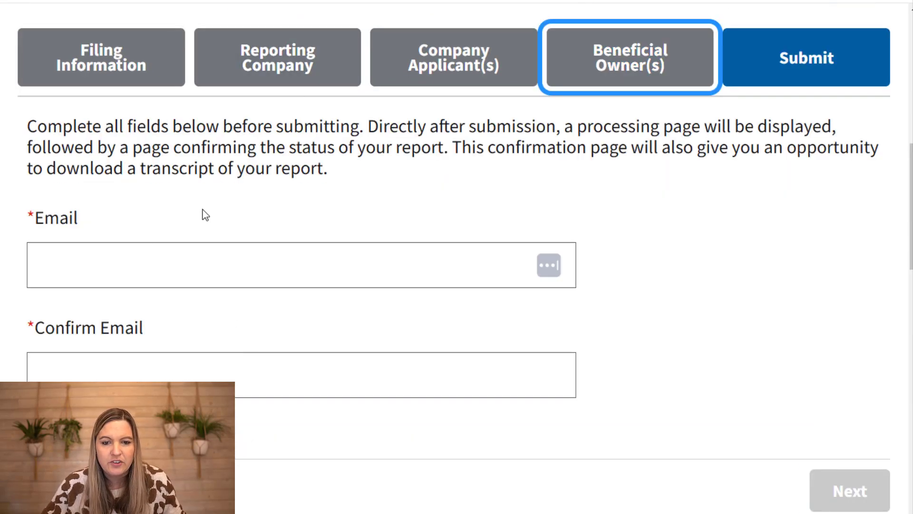
pyautogui.scroll(-6, 188, 202)
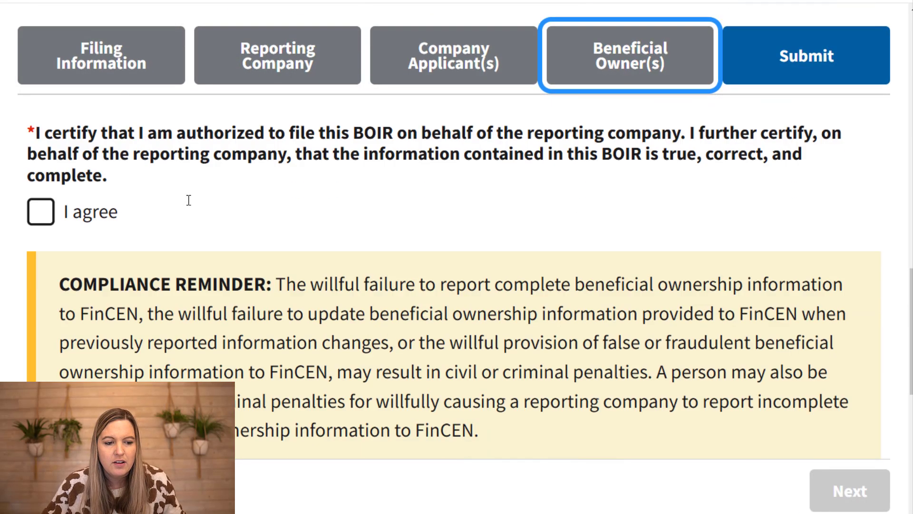
pyautogui.scroll(-8, 187, 204)
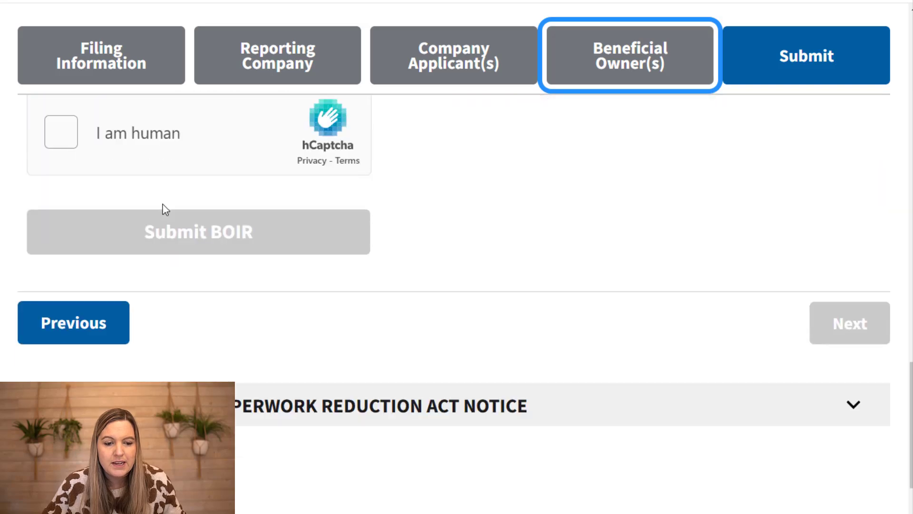
pyautogui.scroll(3, 163, 208)
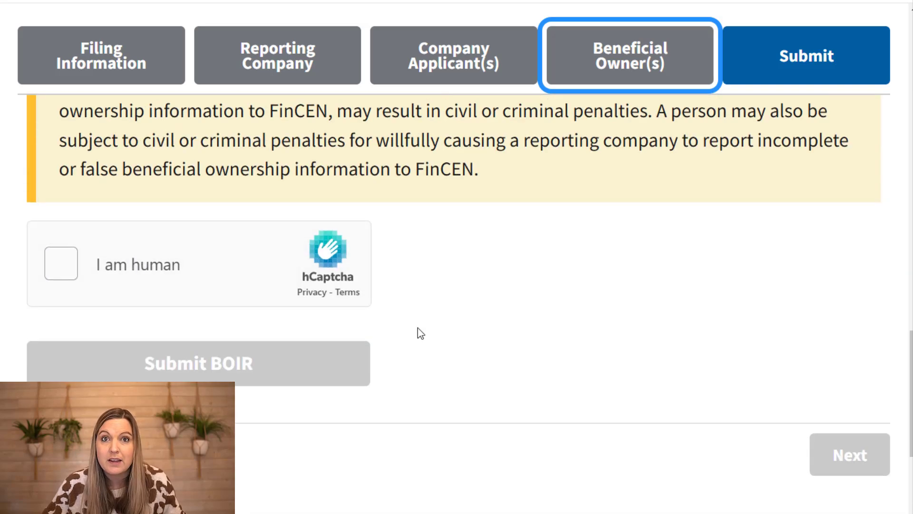
pyautogui.scroll(10, 419, 328)
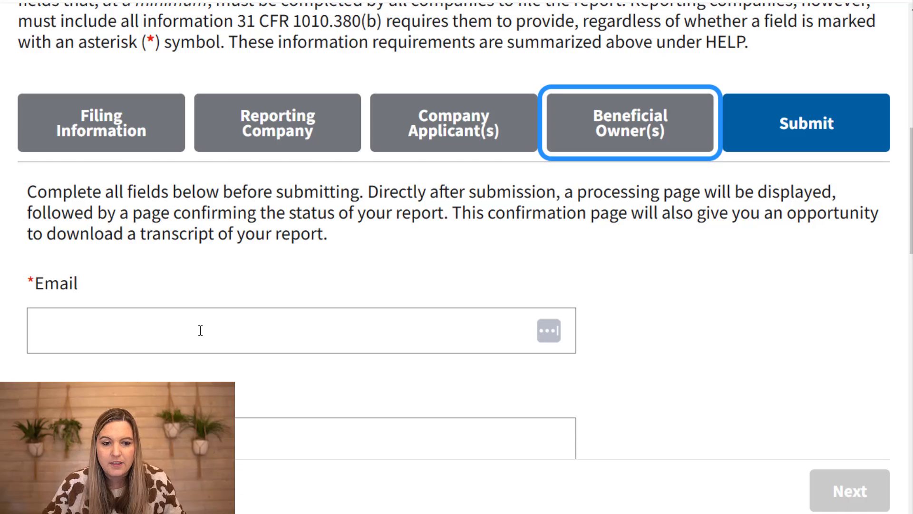